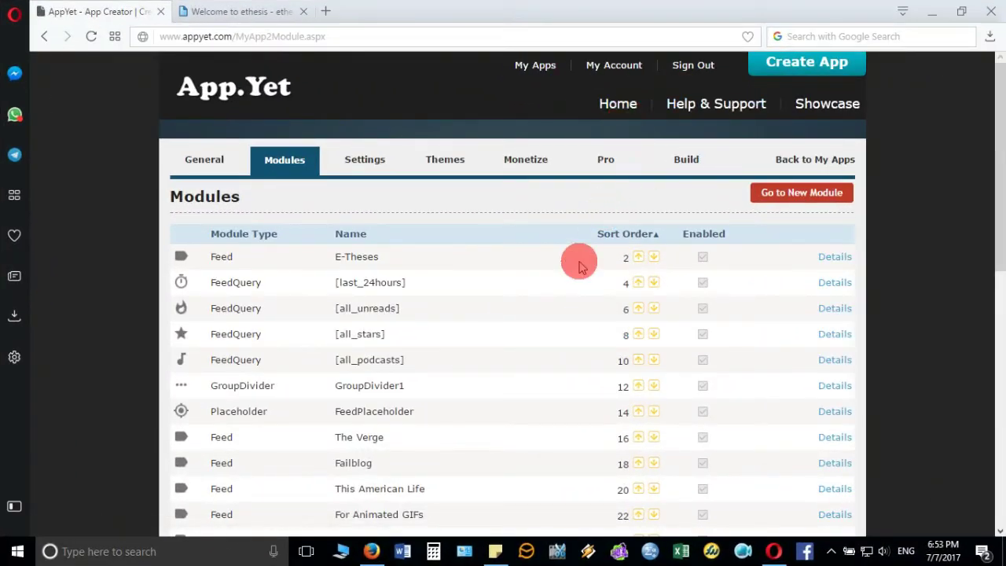
Step: Delete The Verge feed module from the app's modules and confirm the deletion
scroll(579, 266, "down", 2)
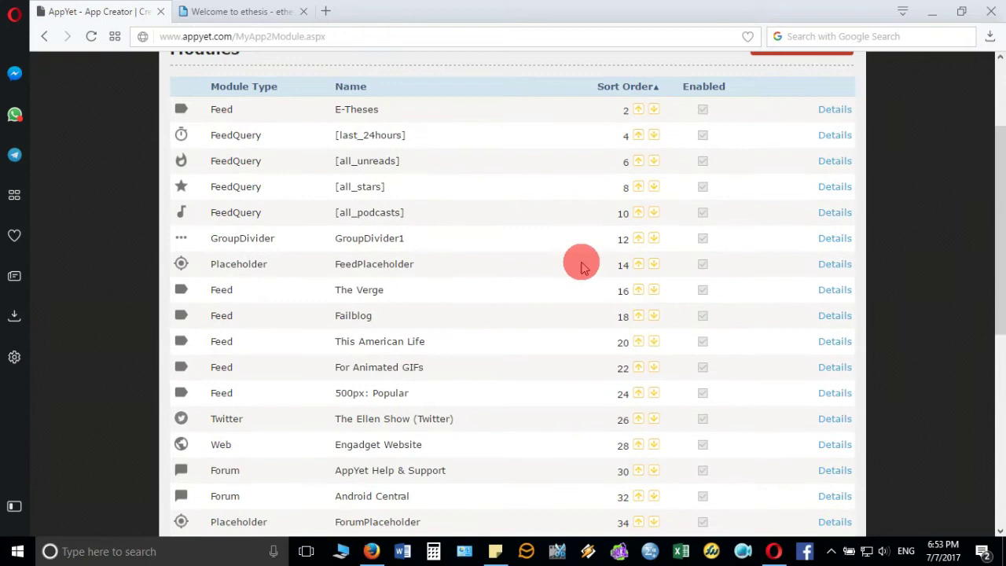
scroll(581, 267, "down", 1)
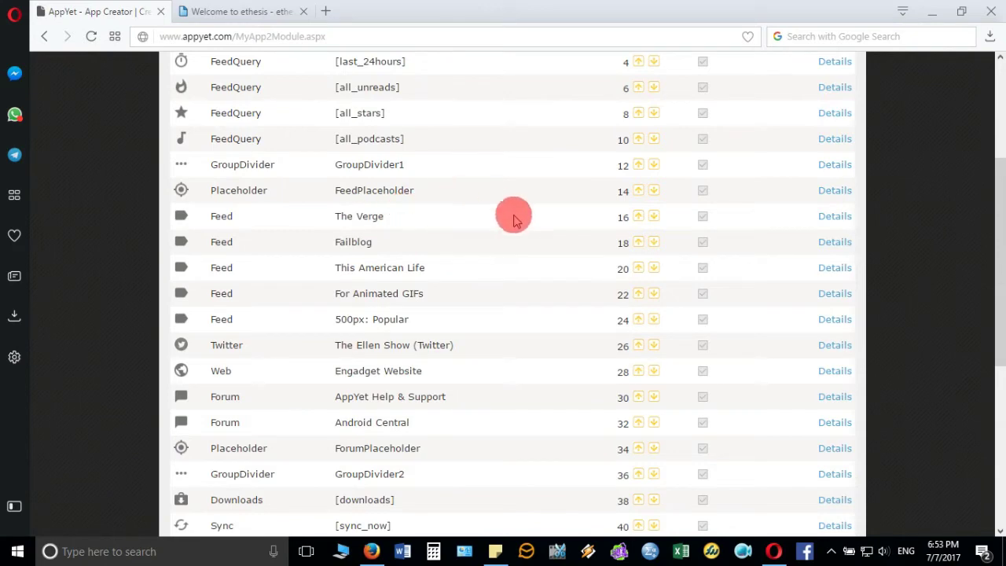
left_click(838, 216)
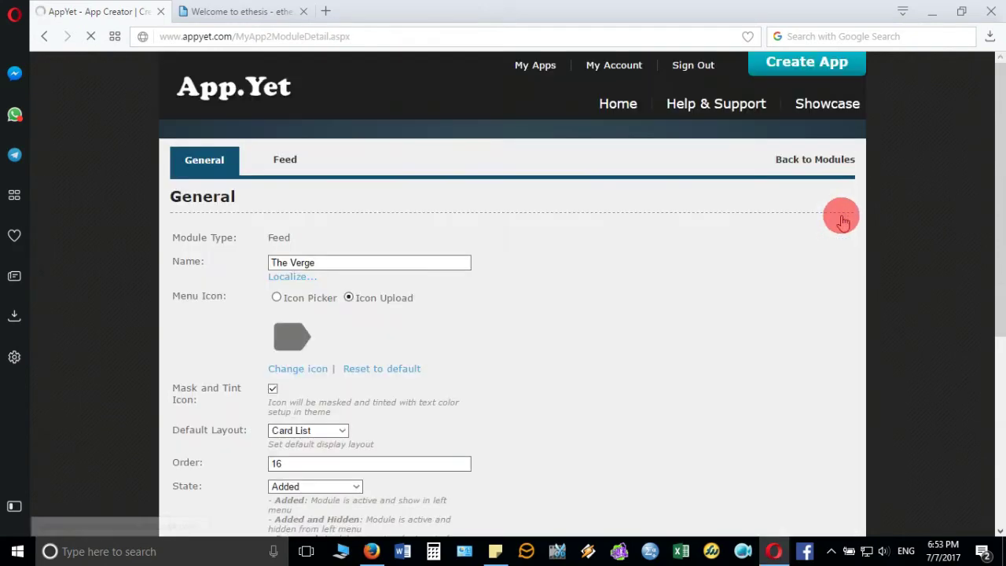
scroll(499, 314, "down", 2)
scroll(503, 314, "down", 3)
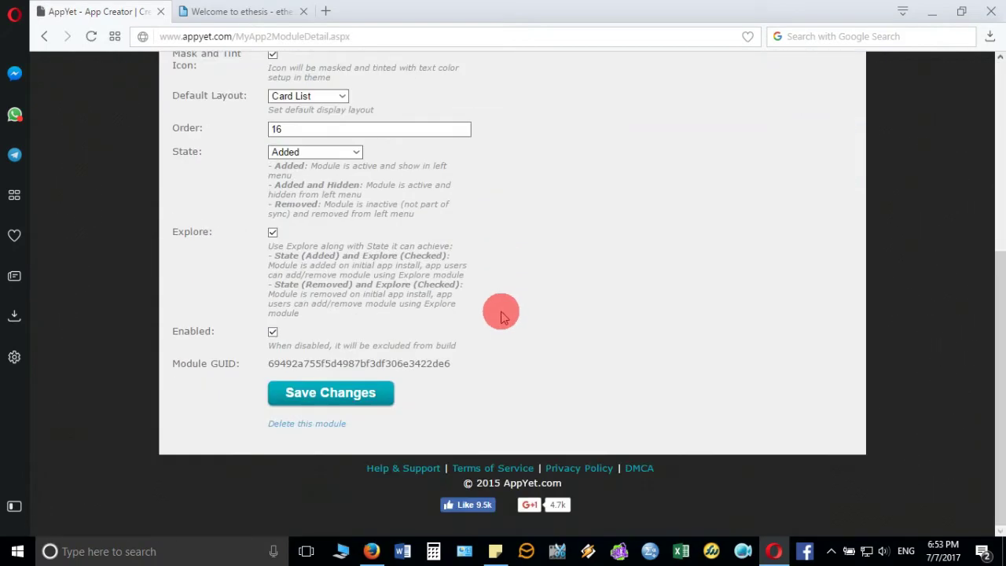
left_click(330, 423)
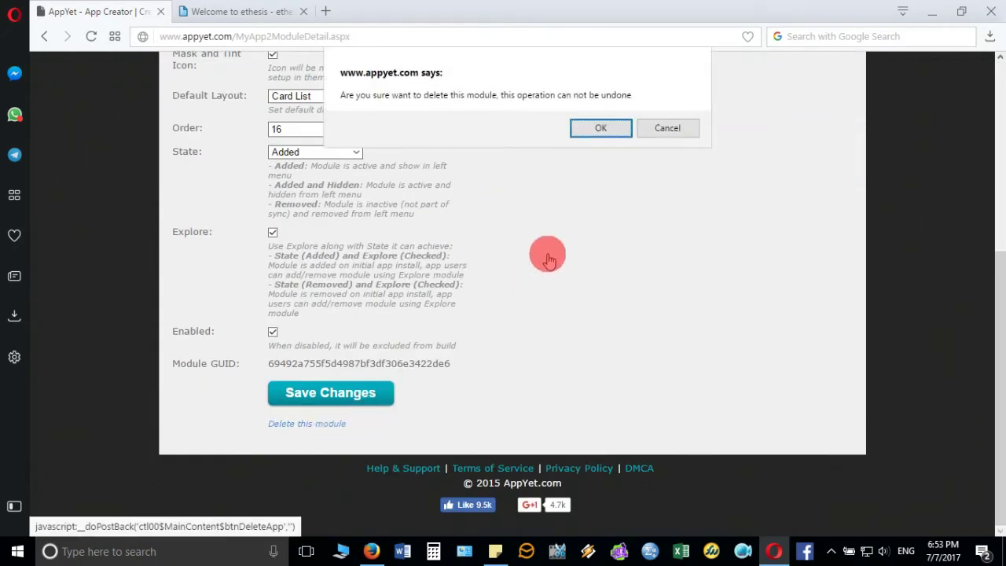
left_click(602, 128)
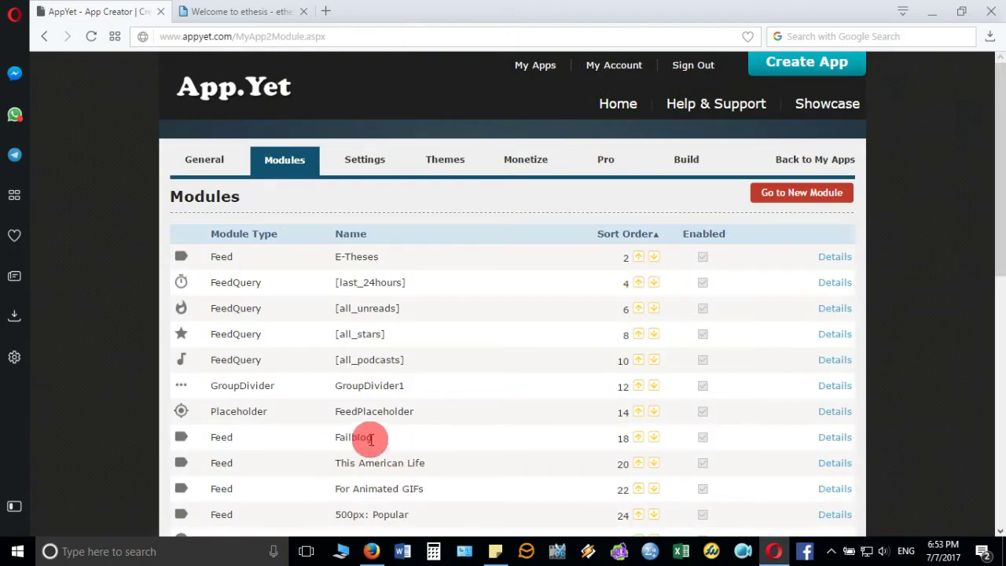
Step: Delete the Failblog feed module through its details page and confirm the removal
left_click(839, 440)
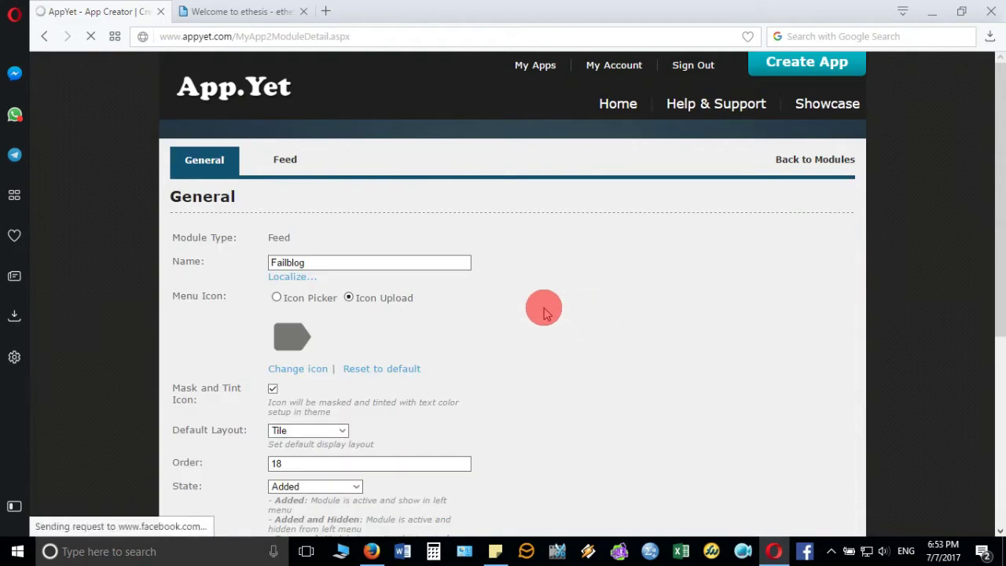
scroll(393, 369, "down", 5)
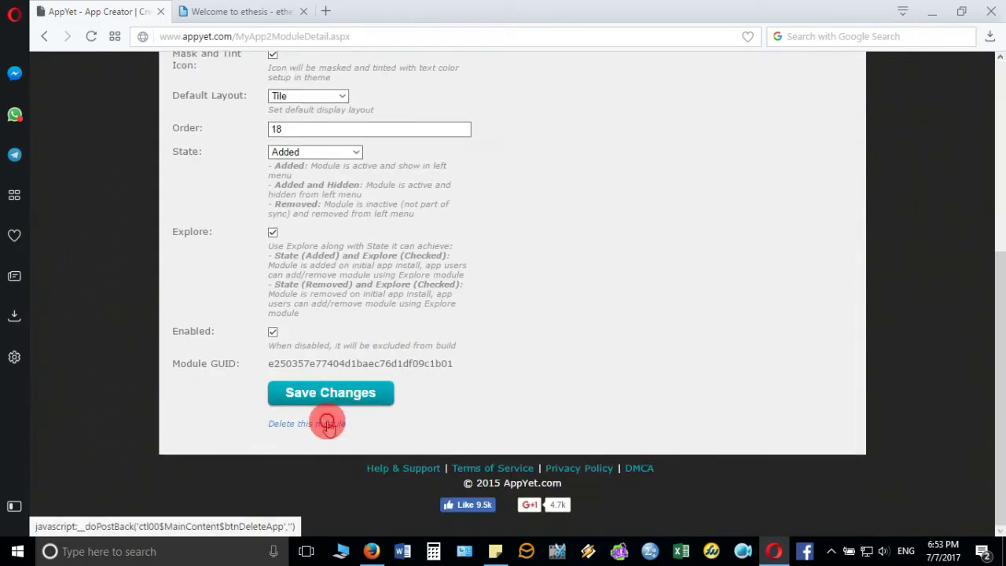
left_click(327, 424)
left_click(605, 128)
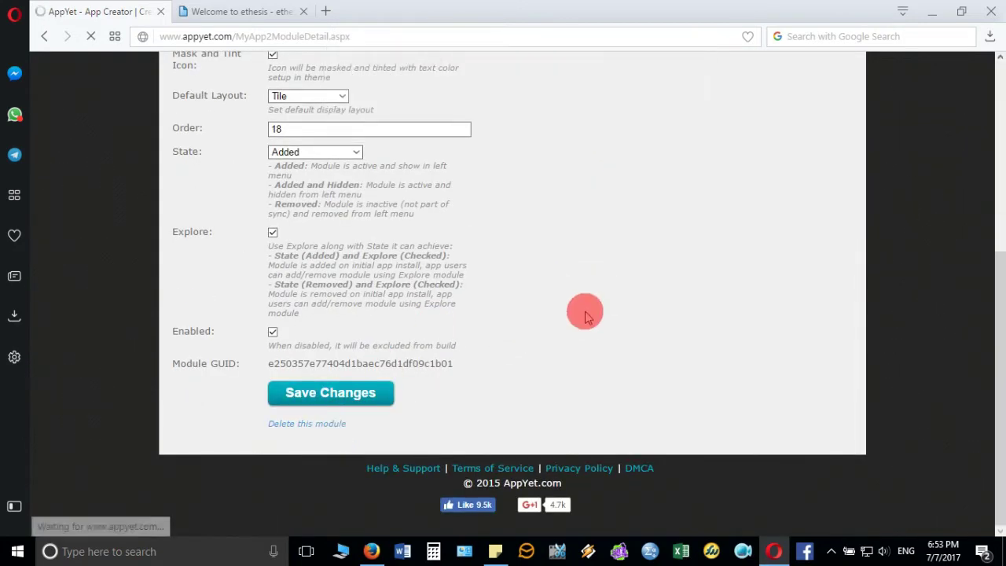
Step: Delete the 500px: Popular feed module from the app and confirm the deletion
scroll(585, 314, "down", 1)
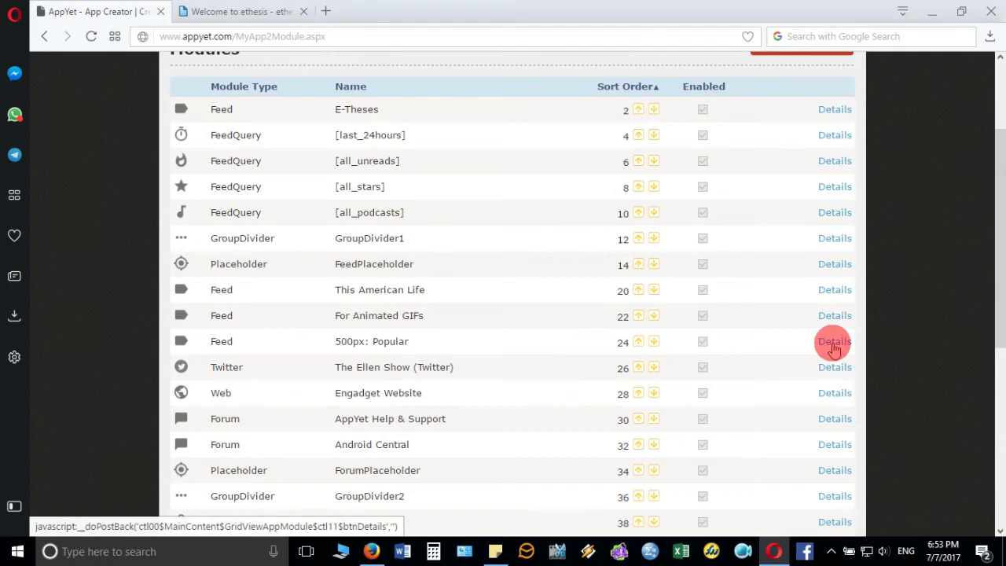
left_click(833, 342)
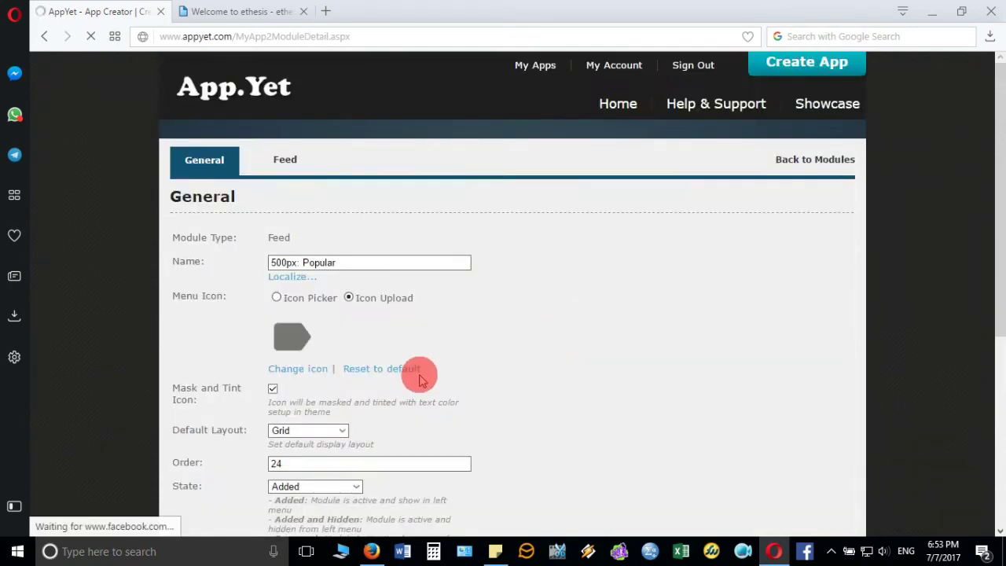
scroll(418, 380, "down", 5)
left_click(311, 422)
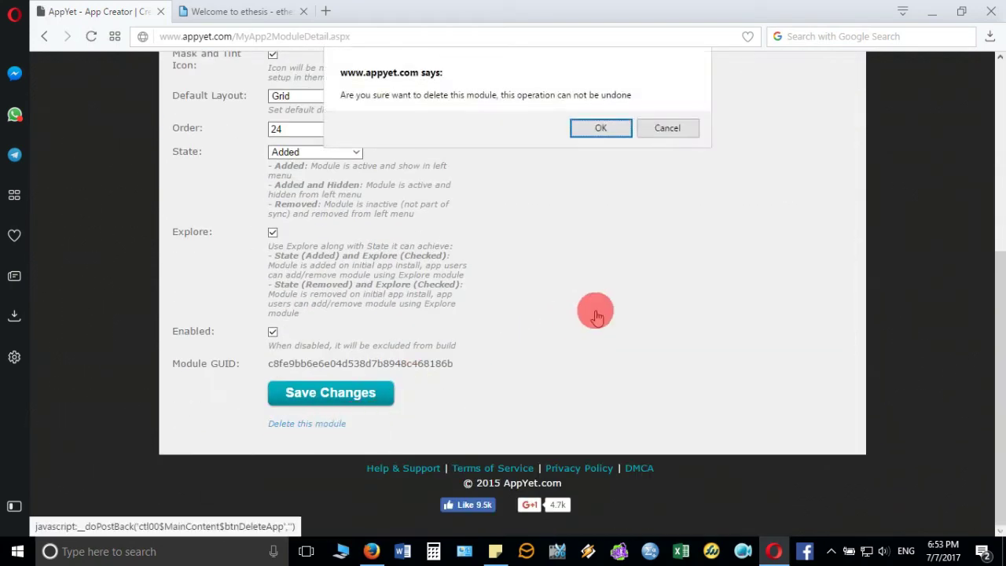
left_click(607, 128)
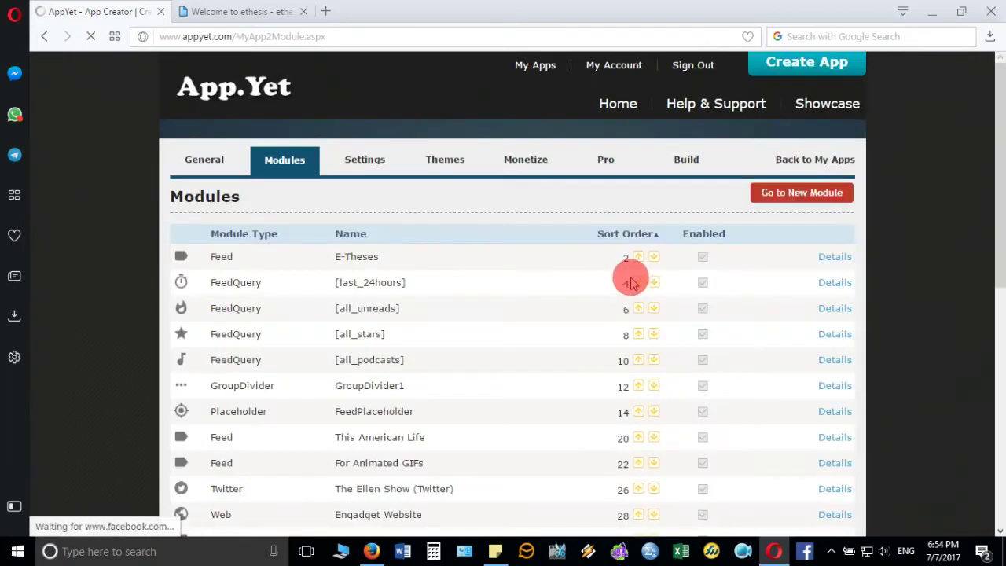
Step: Delete the This American Life feed module from the app and confirm the deletion
left_click(836, 435)
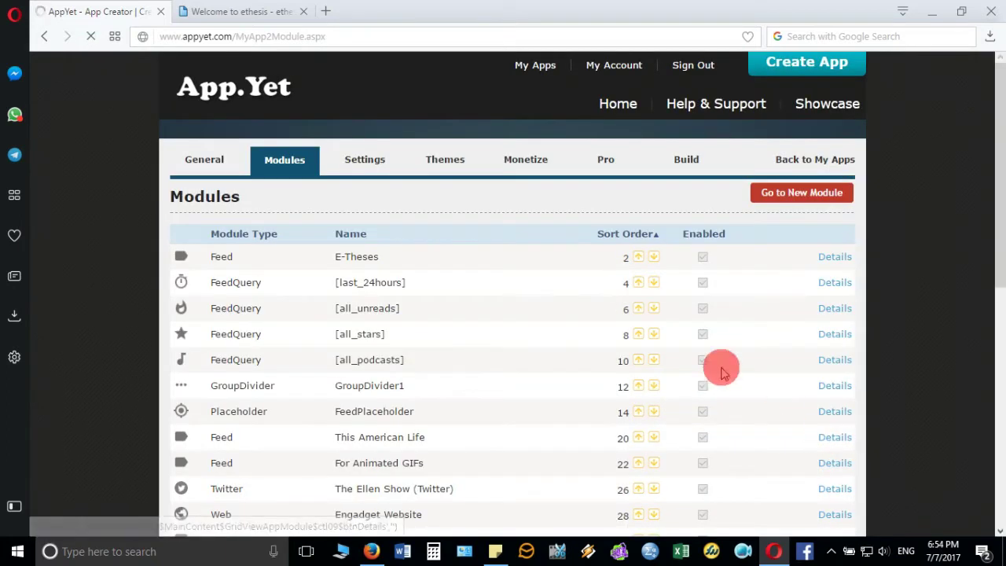
scroll(427, 364, "down", 4)
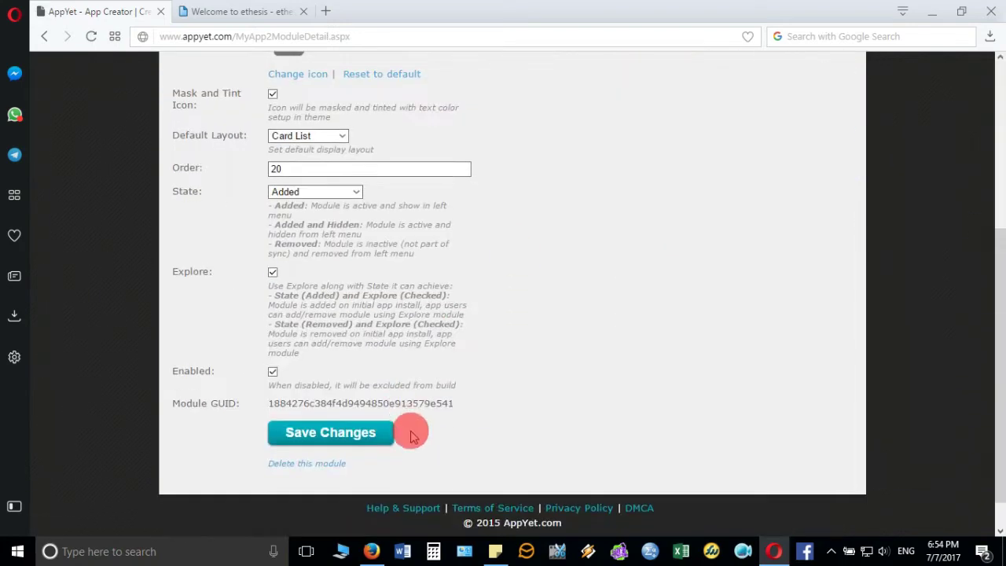
left_click(347, 464)
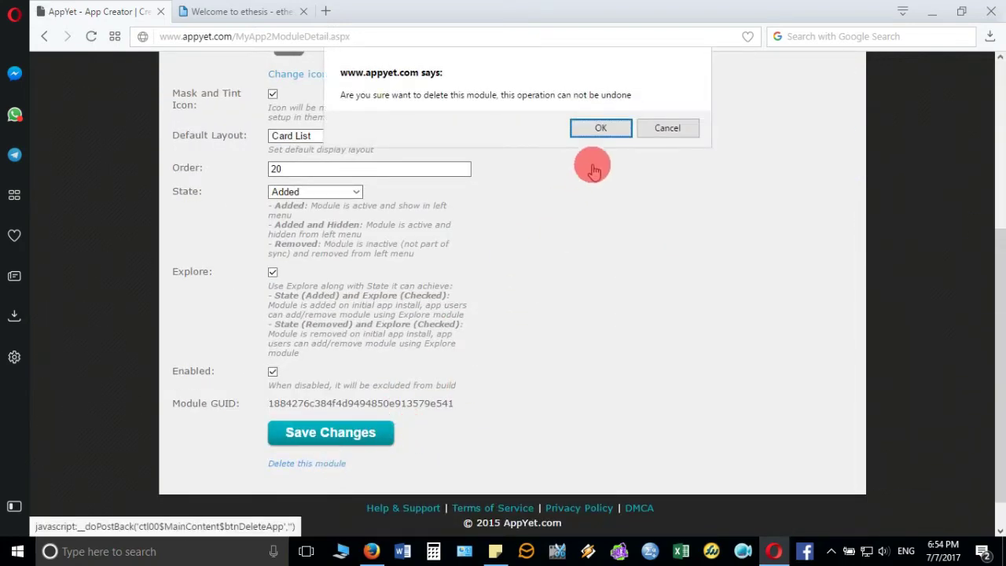
left_click(612, 128)
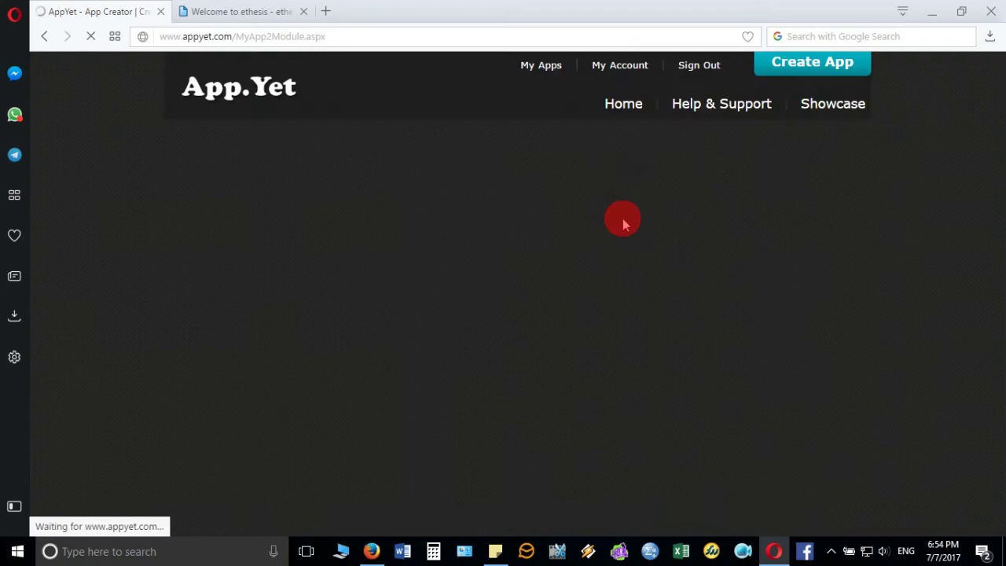
Step: Delete the For Animated GIFs feed module from the app and confirm the deletion
scroll(580, 337, "down", 3)
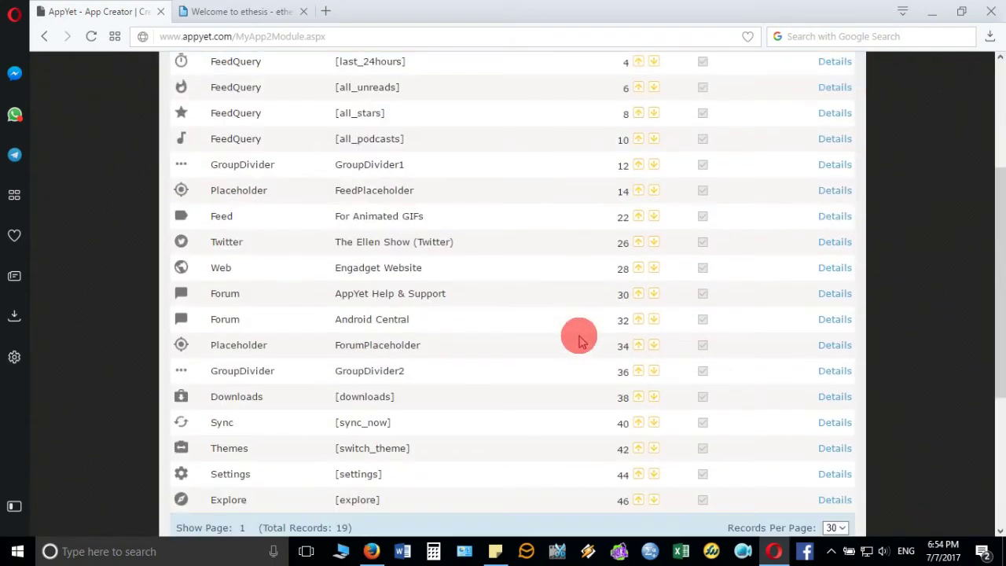
left_click(845, 217)
scroll(479, 354, "down", 5)
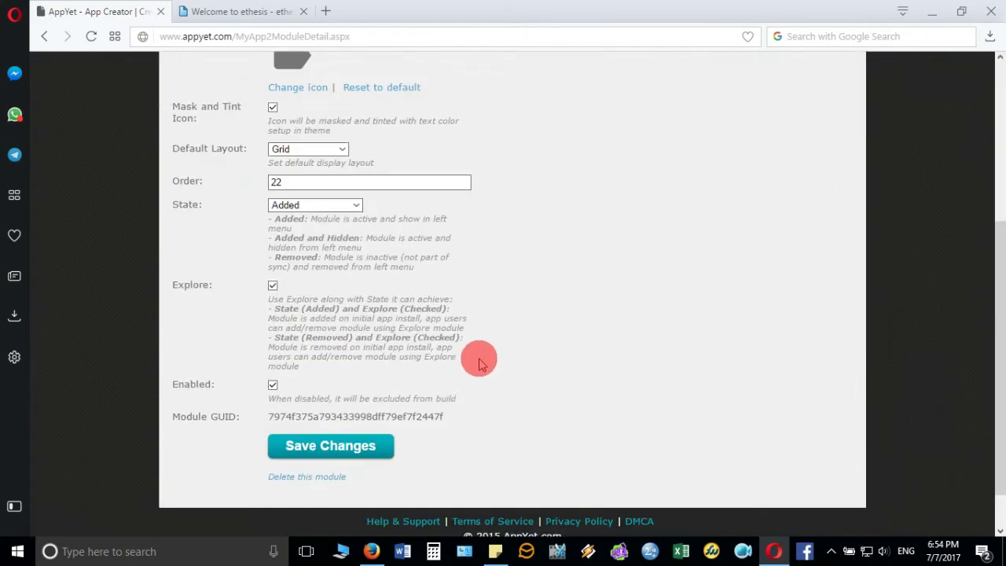
left_click(340, 423)
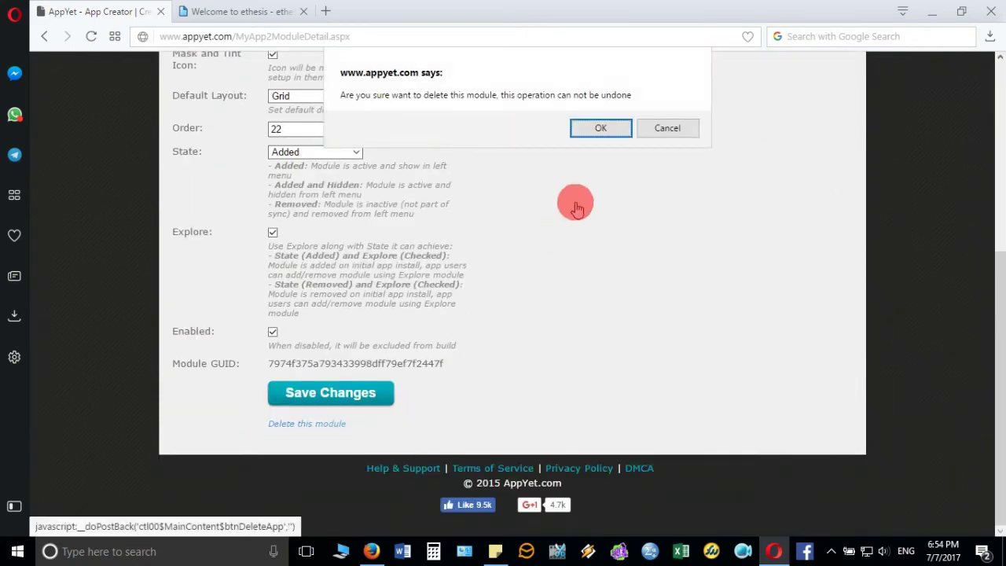
left_click(601, 128)
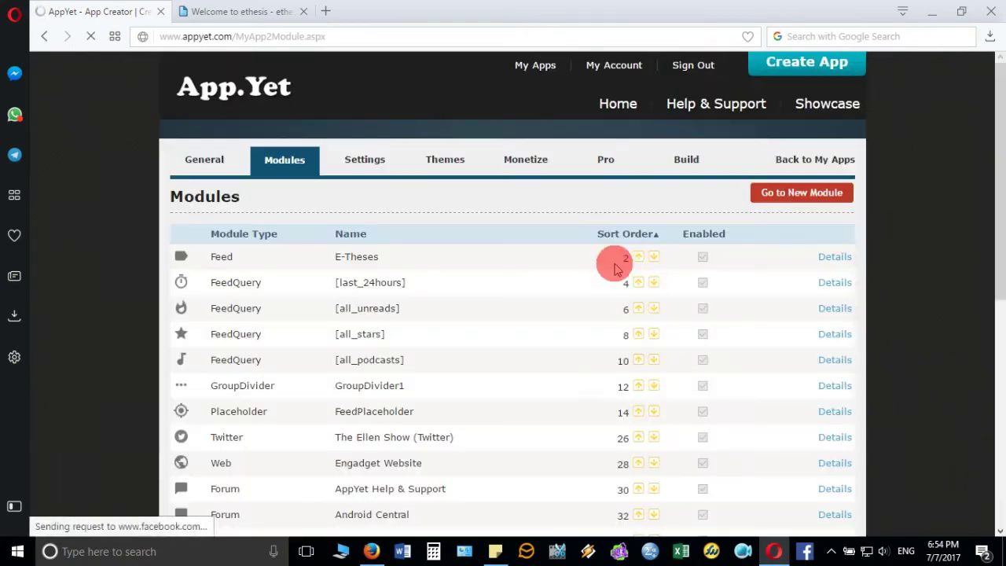
Step: Delete the Engadget Website web module from the app and confirm the deletion
scroll(598, 268, "down", 2)
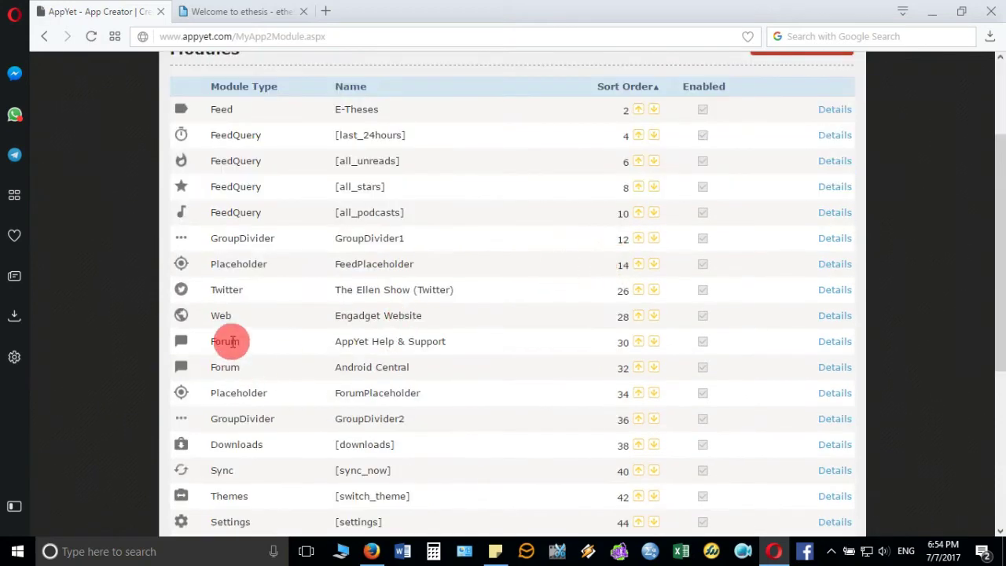
left_click(835, 315)
scroll(471, 299, "down", 4)
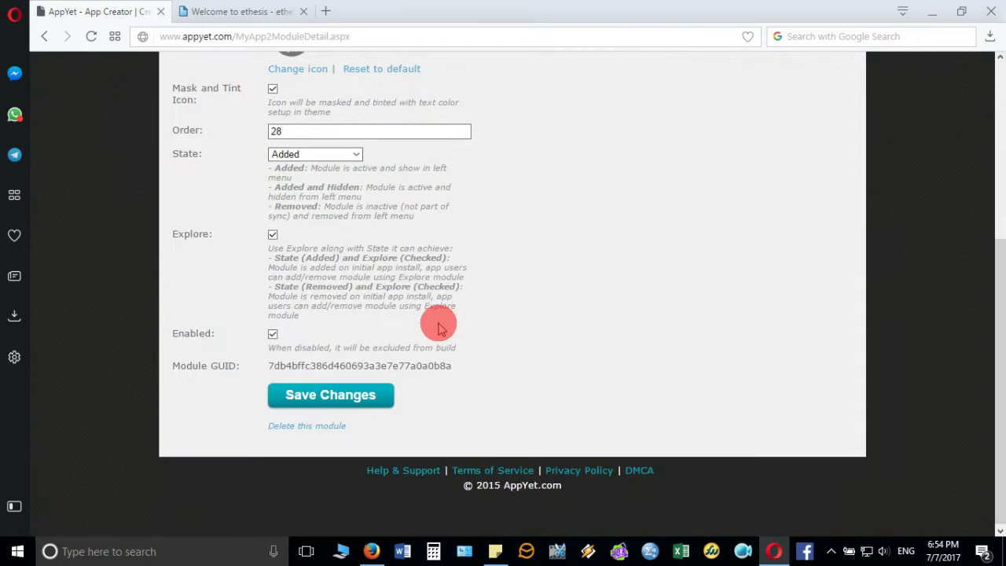
left_click(327, 423)
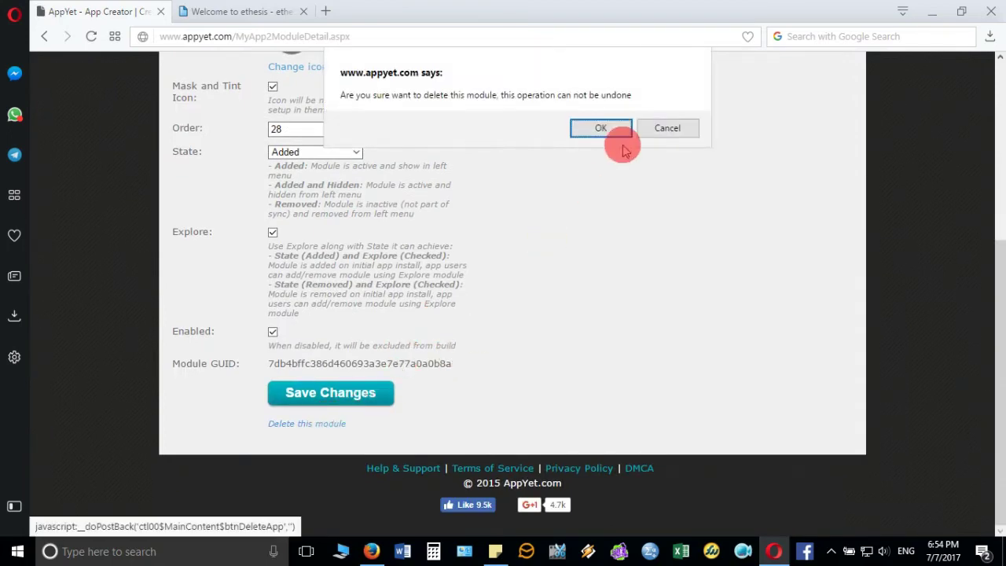
left_click(600, 129)
scroll(572, 255, "up", 2)
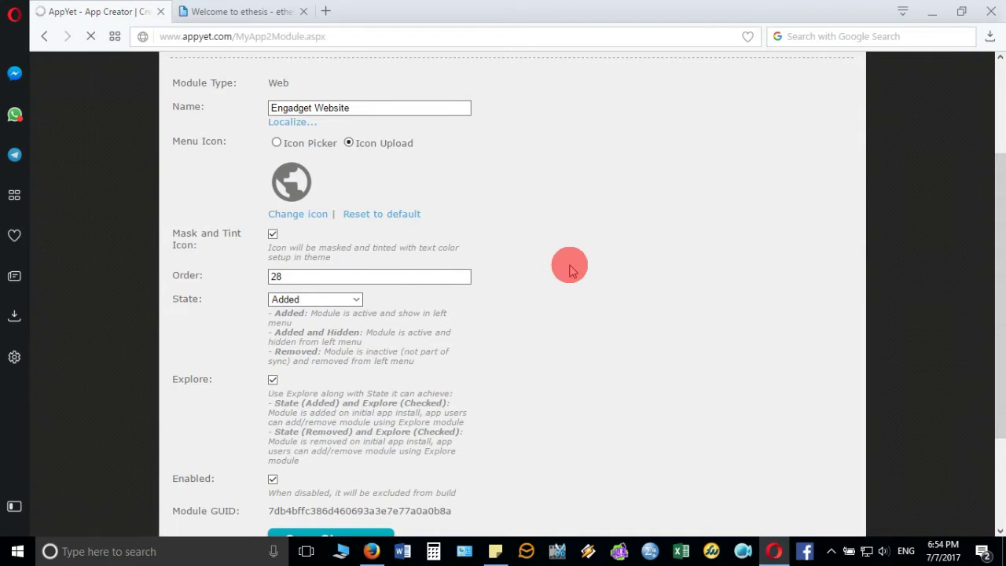
Step: Delete The Ellen Show (Twitter) module from the app and confirm the deletion
scroll(471, 290, "down", 2)
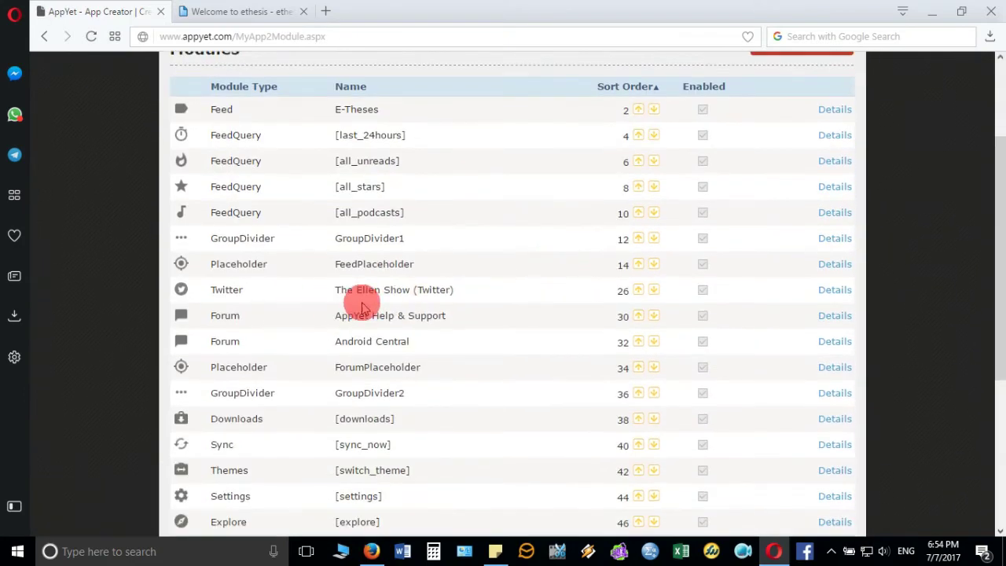
left_click(834, 291)
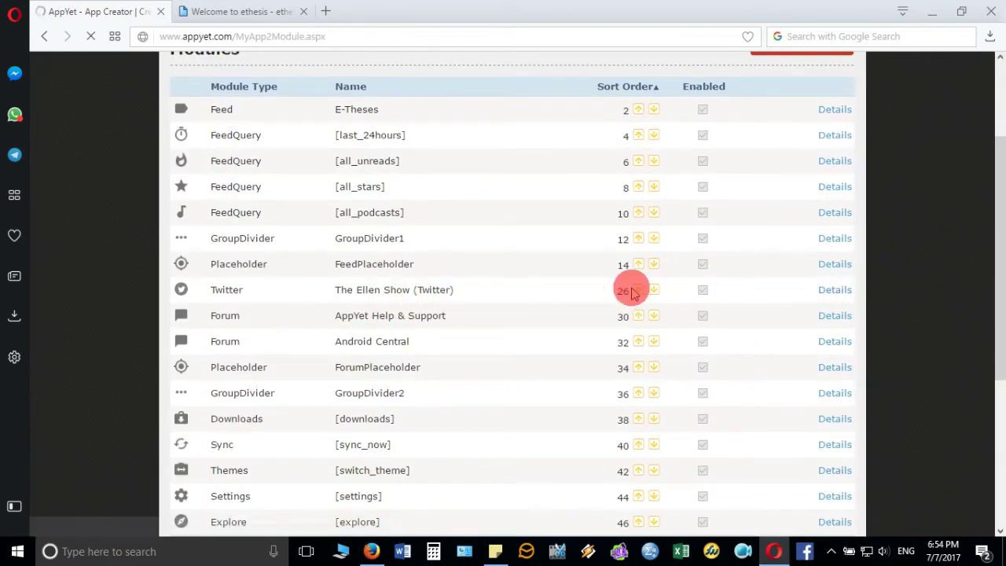
scroll(448, 370, "down", 4)
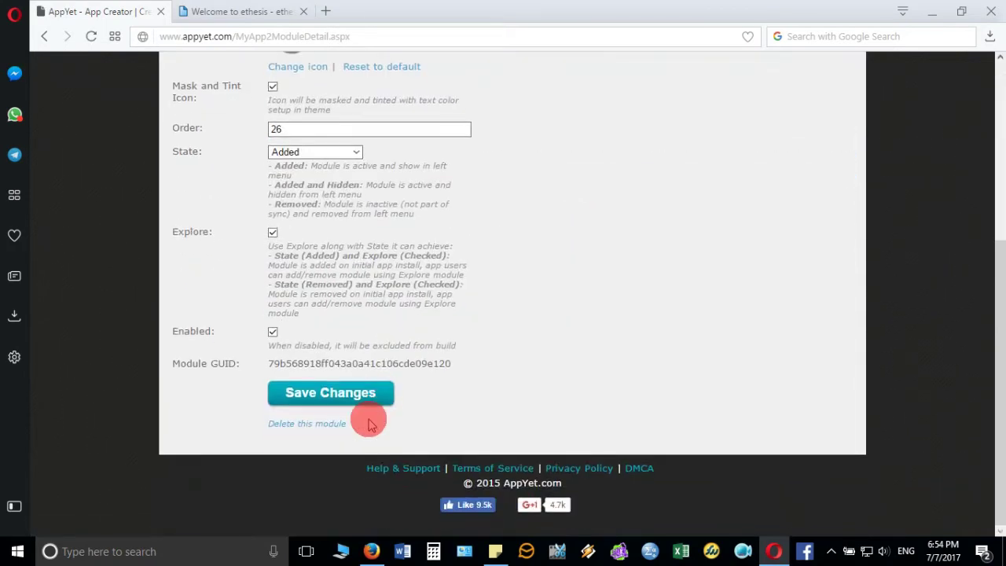
left_click(334, 422)
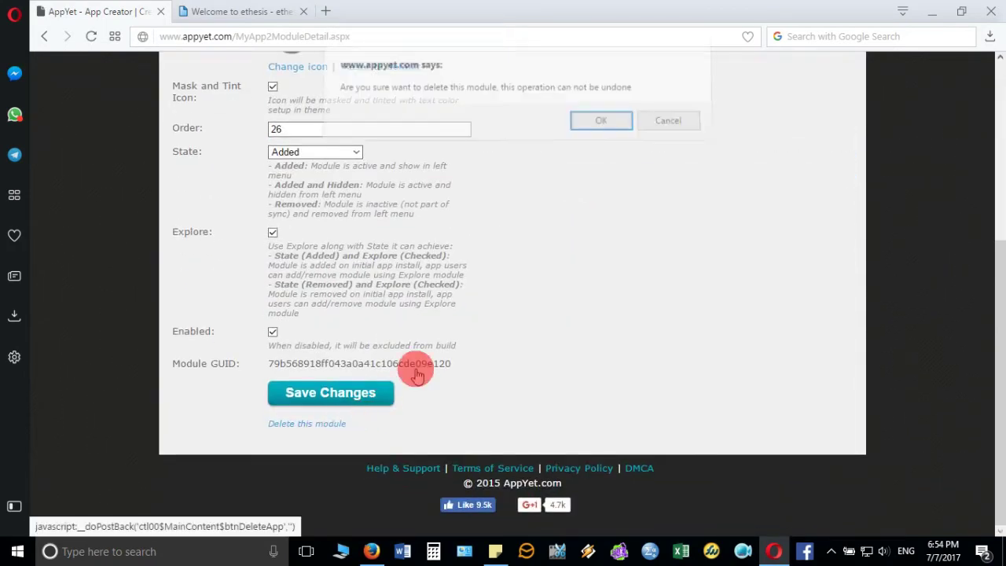
left_click(603, 128)
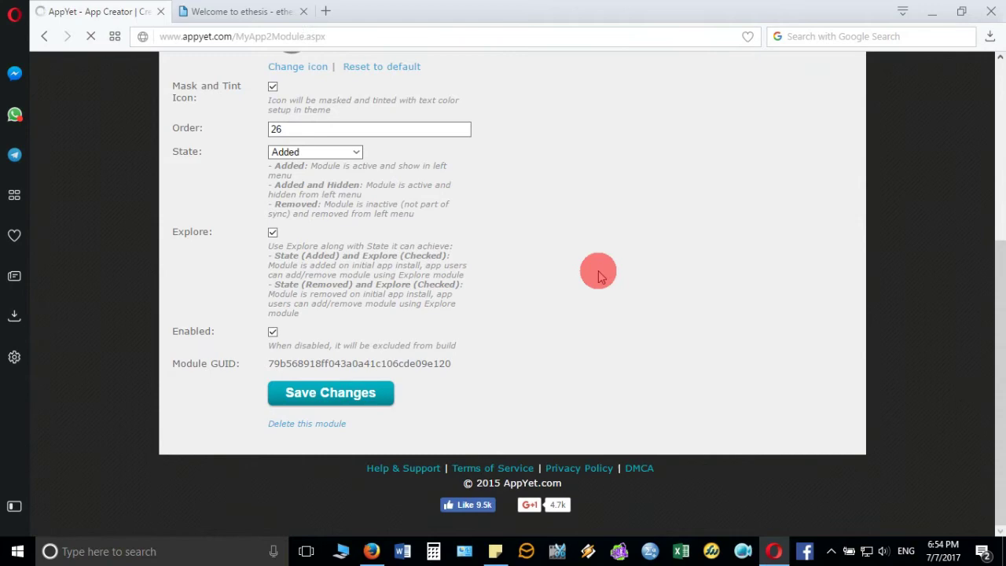
Step: Delete the Android Central forum module from the app and confirm the deletion
scroll(499, 323, "down", 2)
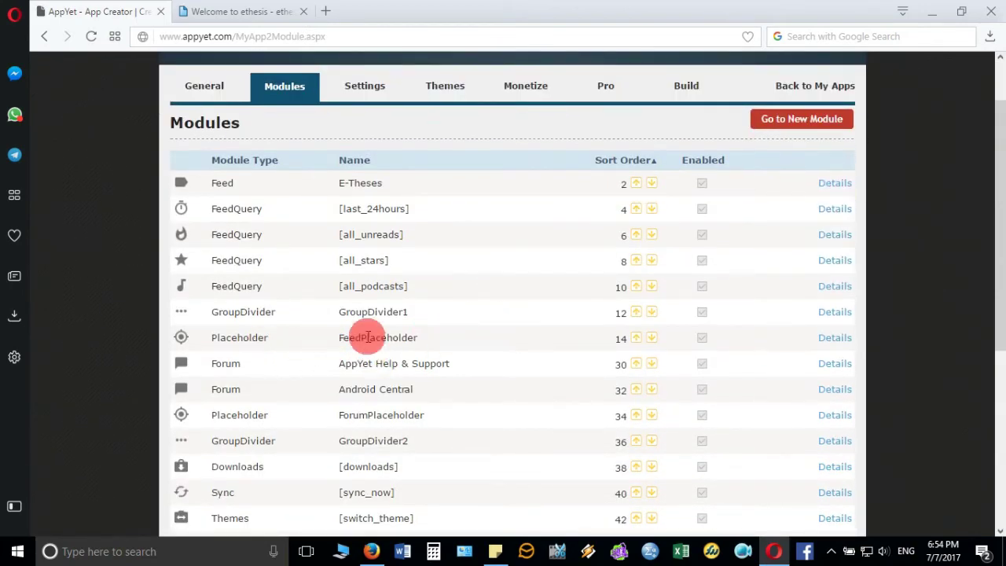
scroll(428, 344, "down", 2)
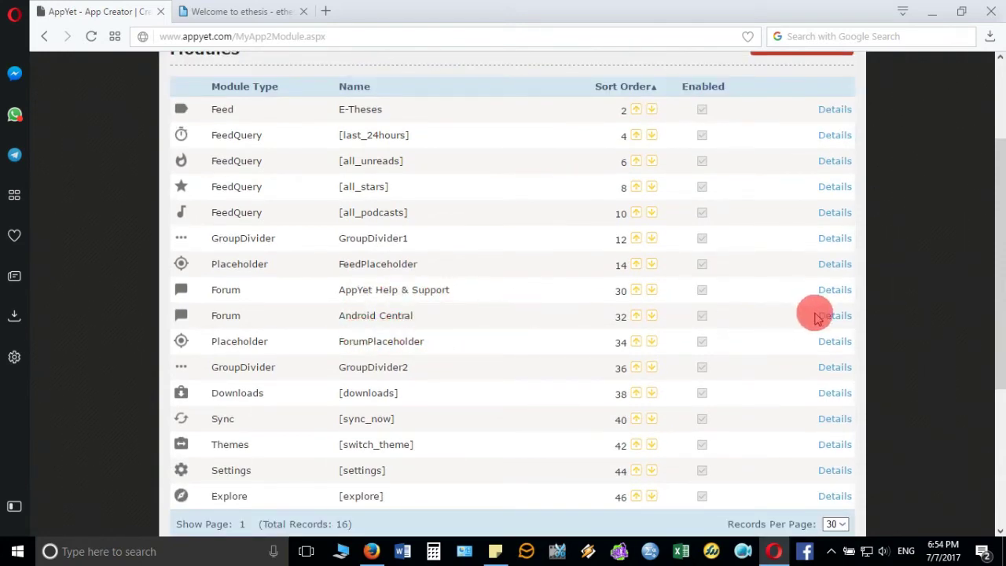
left_click(845, 322)
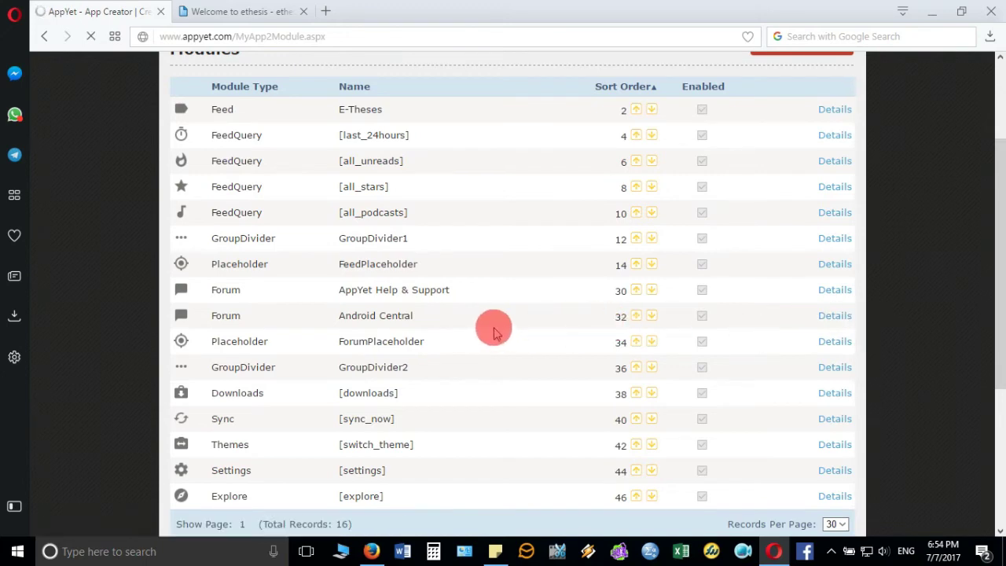
scroll(489, 327, "down", 5)
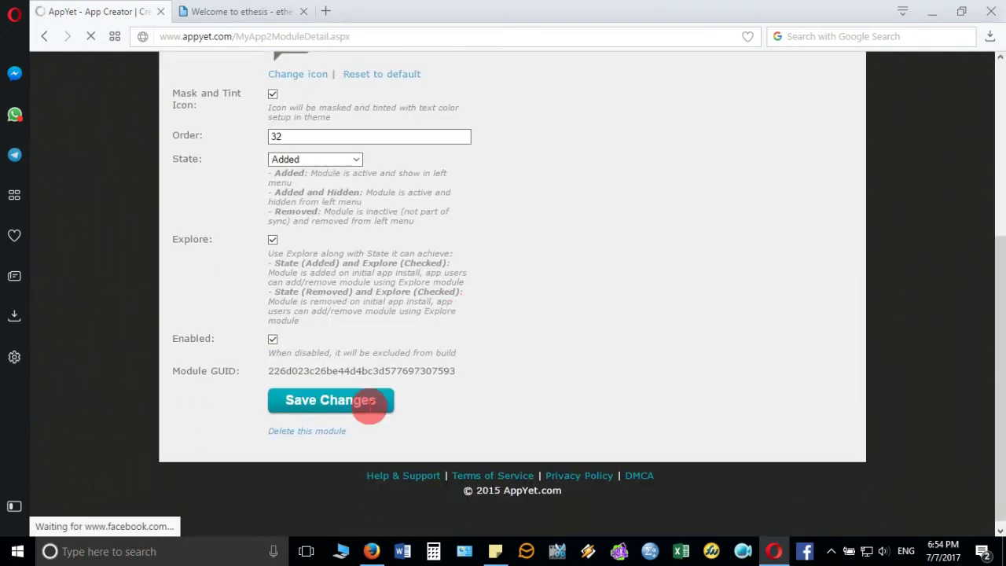
left_click(336, 435)
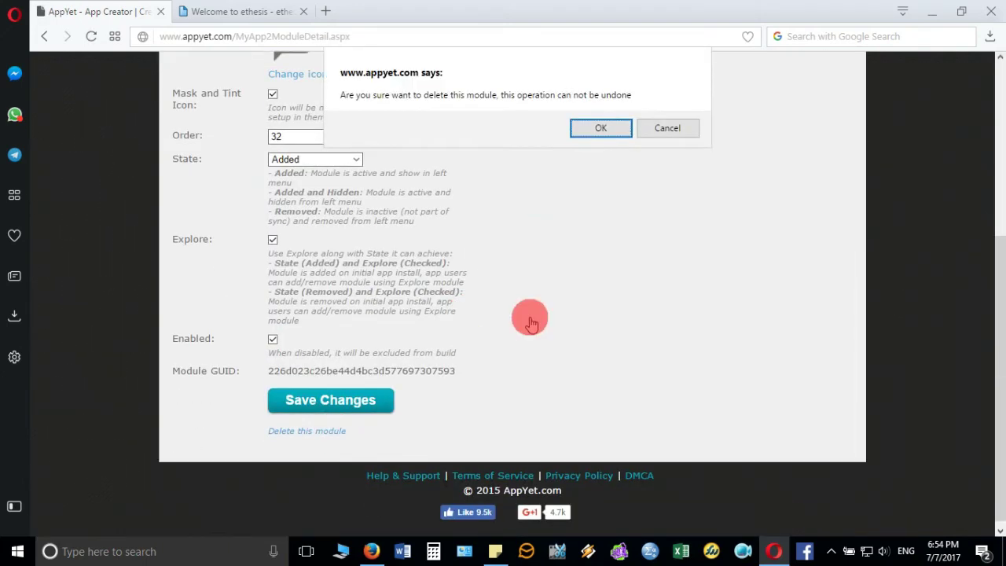
left_click(616, 126)
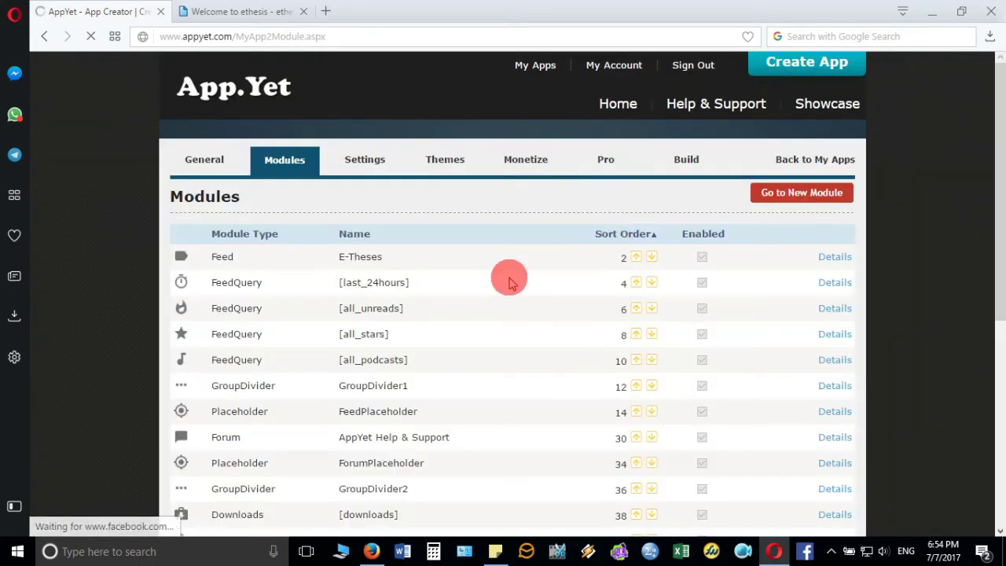
Step: Review the remaining modules and the module types available for adding a new module
scroll(517, 274, "down", 3)
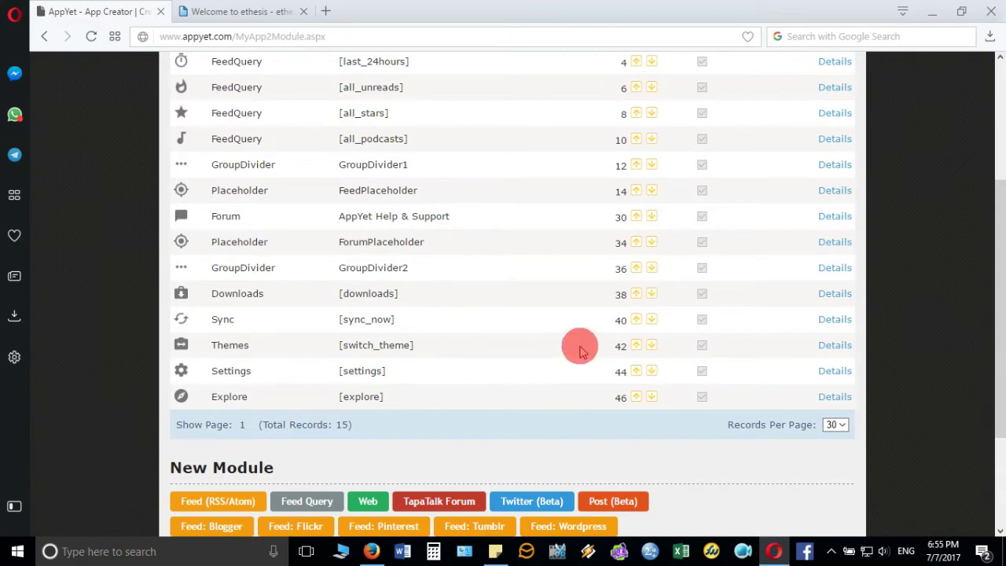
scroll(580, 352, "up", 3)
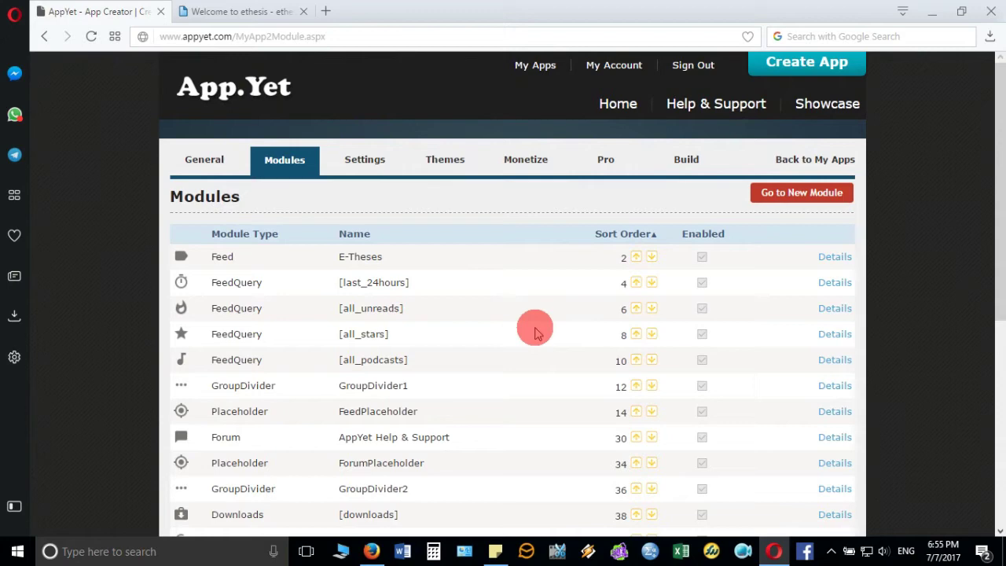
scroll(537, 333, "down", 5)
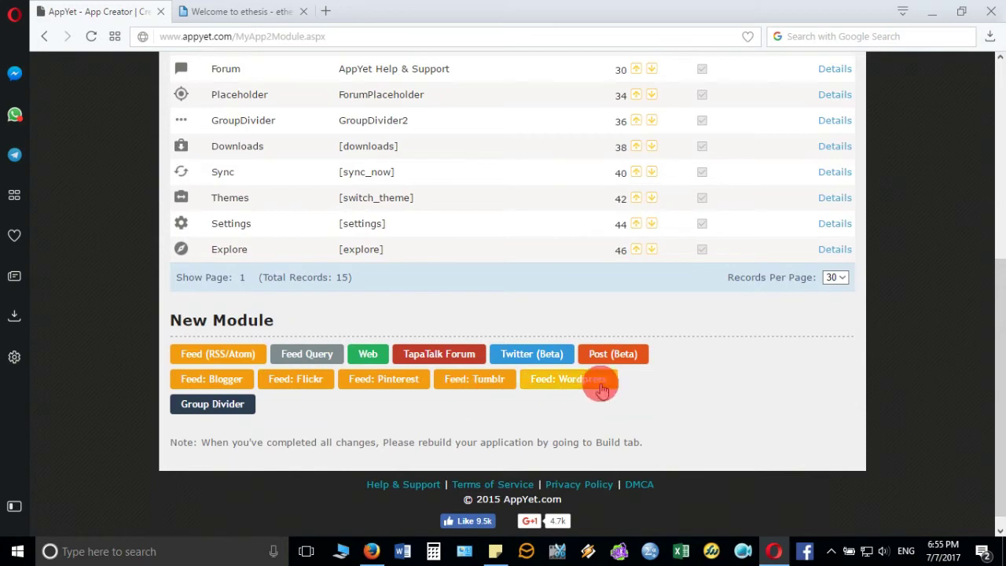
scroll(601, 389, "up", 5)
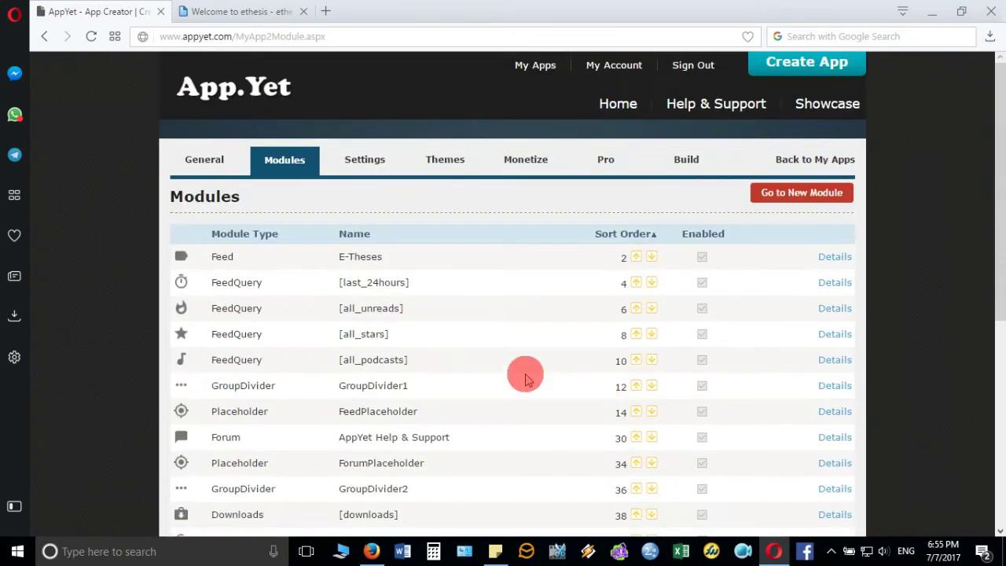
Step: Examine the app's settings, including the choices for default theme, display language and new article open module, down to the help link and Google Analytics fields
left_click(375, 168)
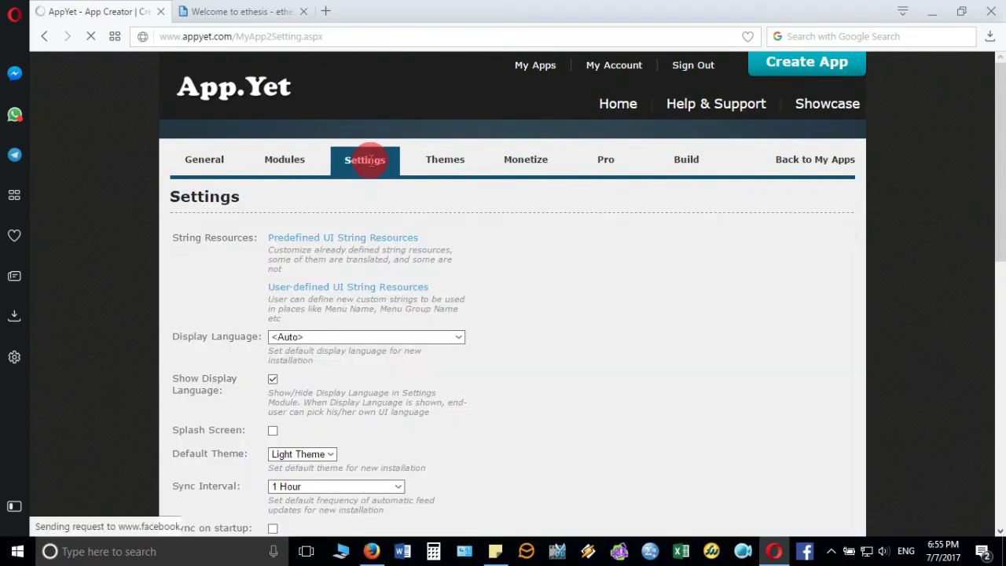
scroll(472, 298, "down", 1)
scroll(472, 304, "down", 1)
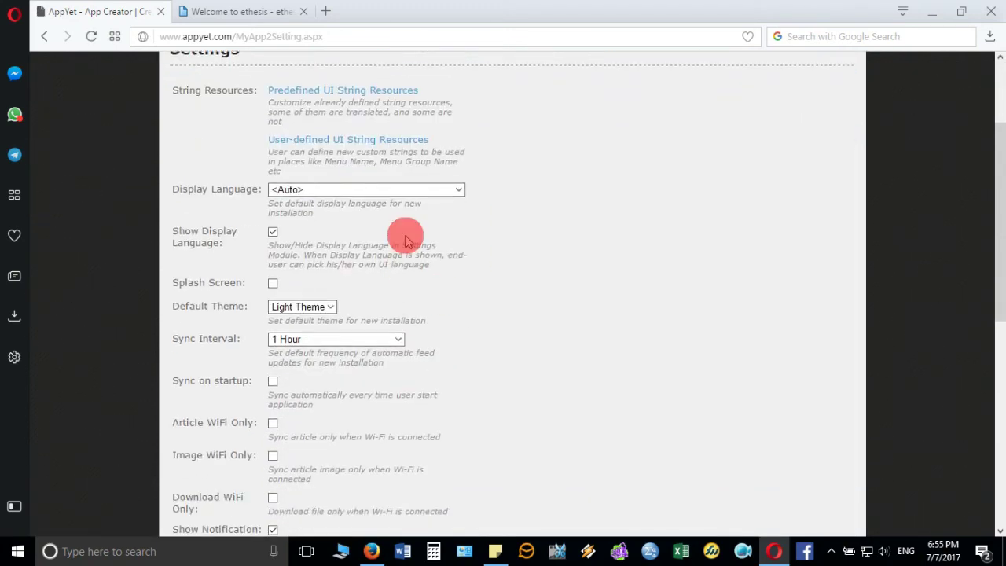
left_click(330, 308)
left_click(330, 308)
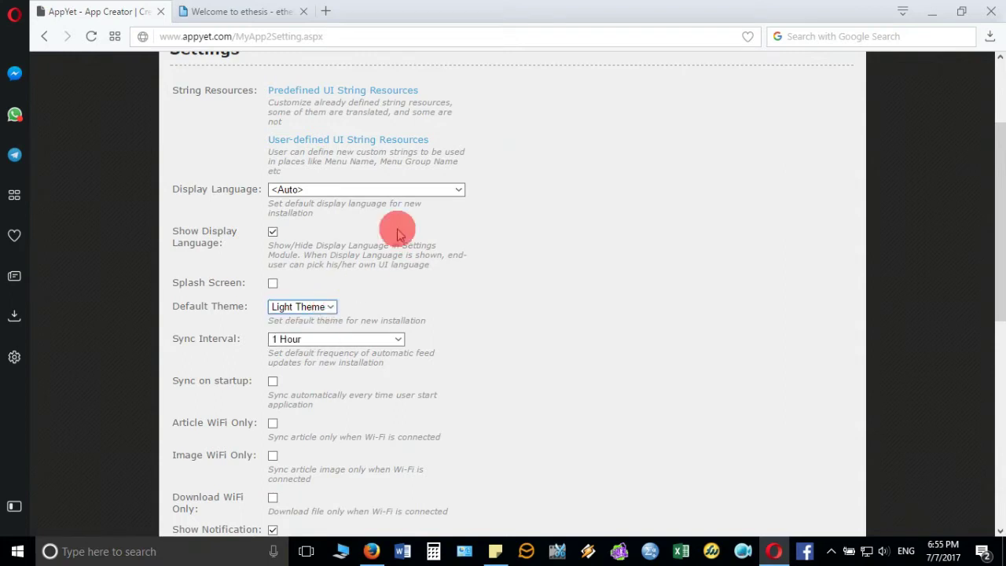
left_click(458, 192)
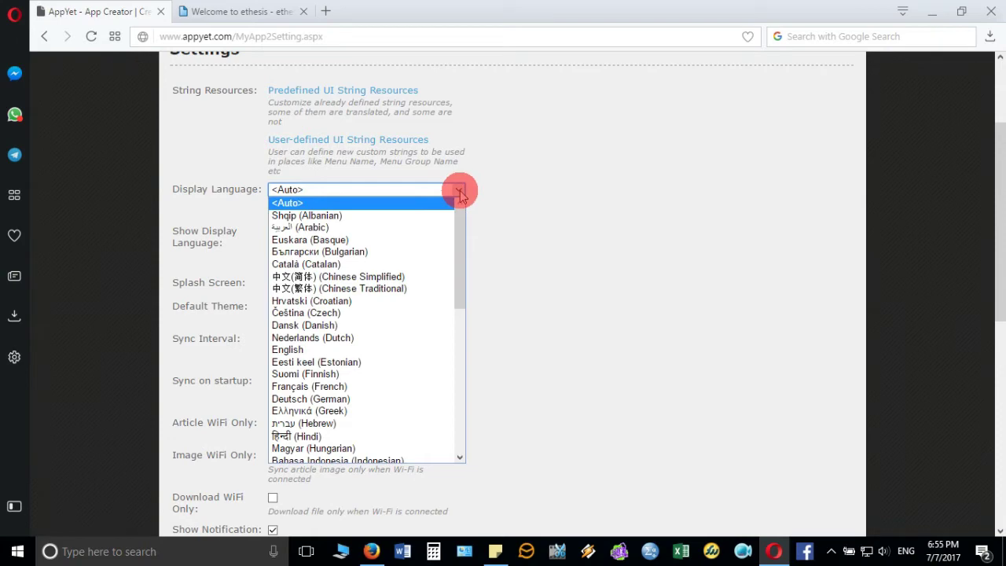
left_click(460, 191)
scroll(507, 272, "down", 2)
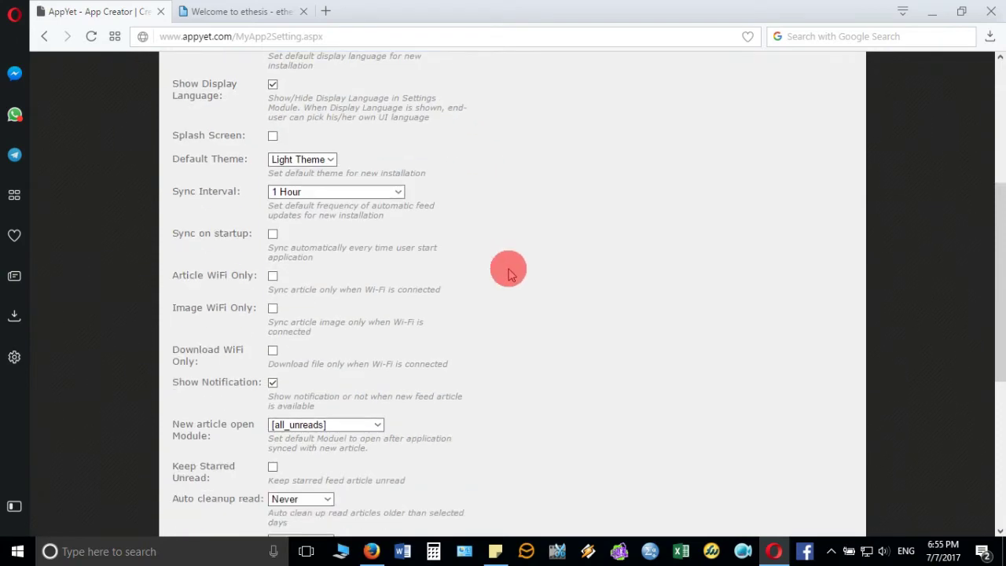
scroll(508, 273, "down", 2)
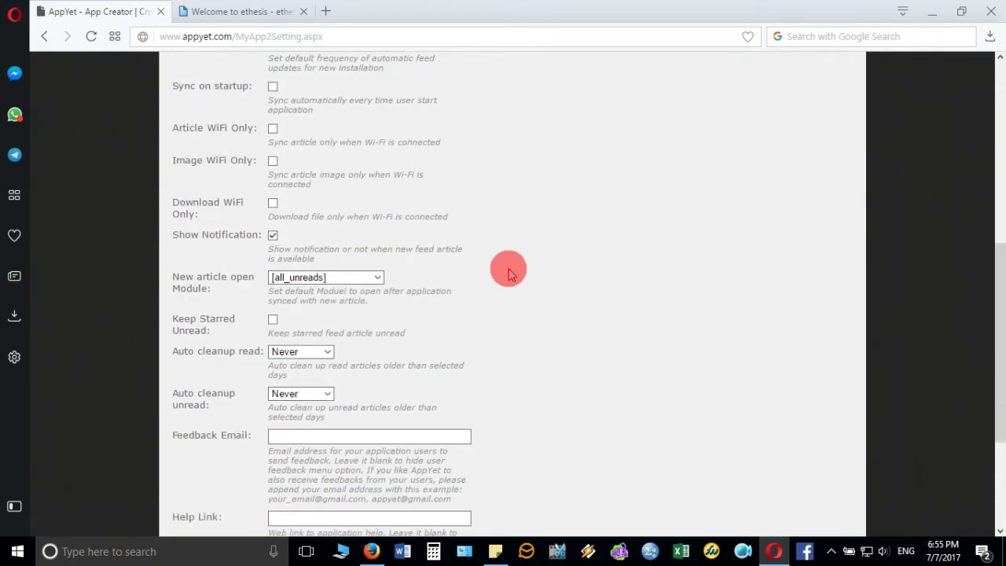
left_click(375, 281)
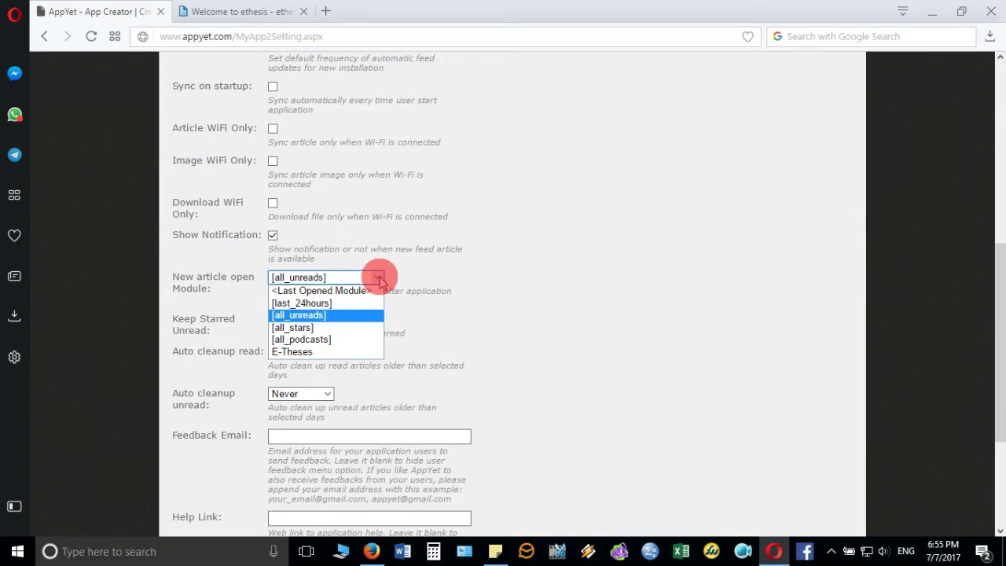
left_click(378, 279)
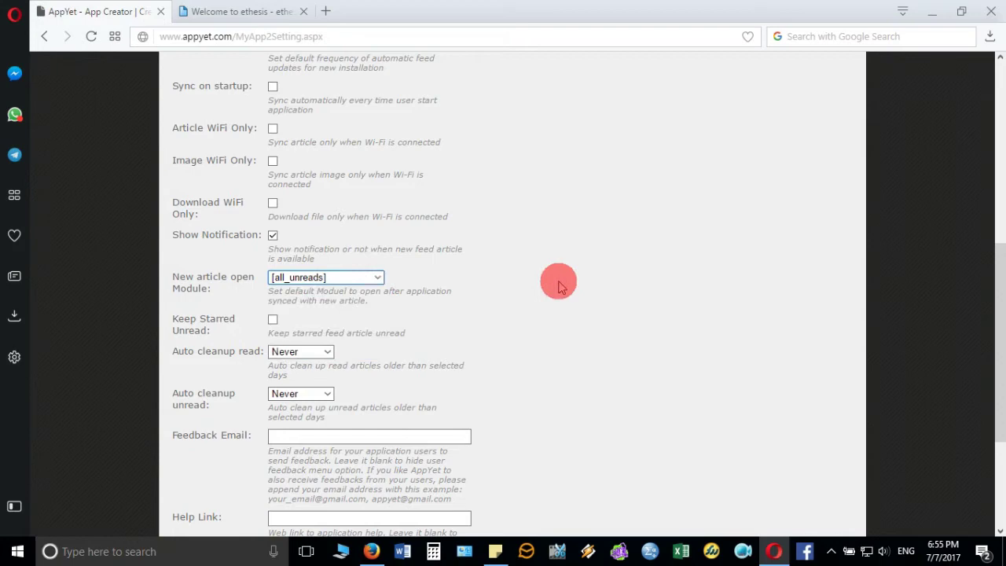
scroll(560, 287, "down", 1)
scroll(561, 287, "down", 2)
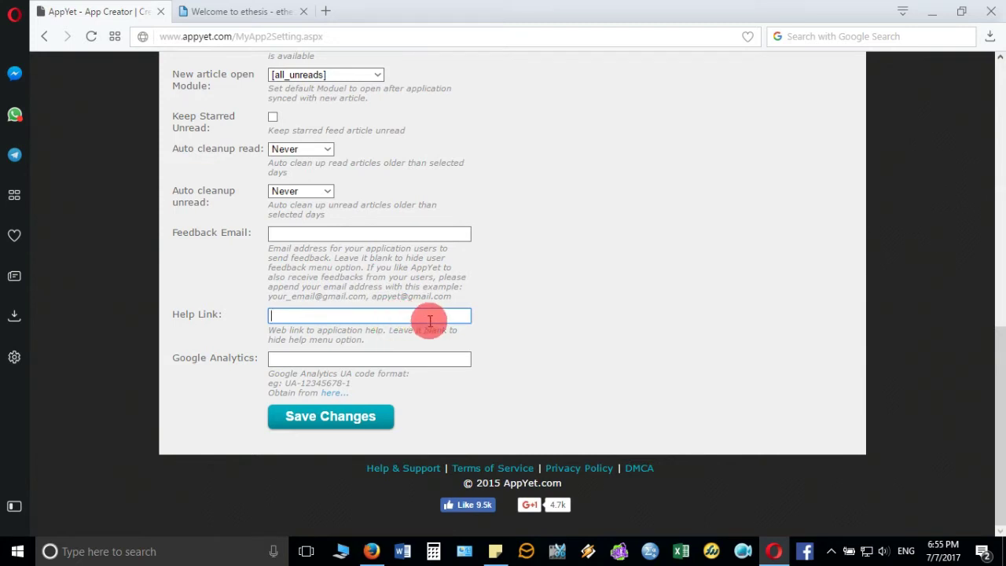
scroll(556, 317, "up", 8)
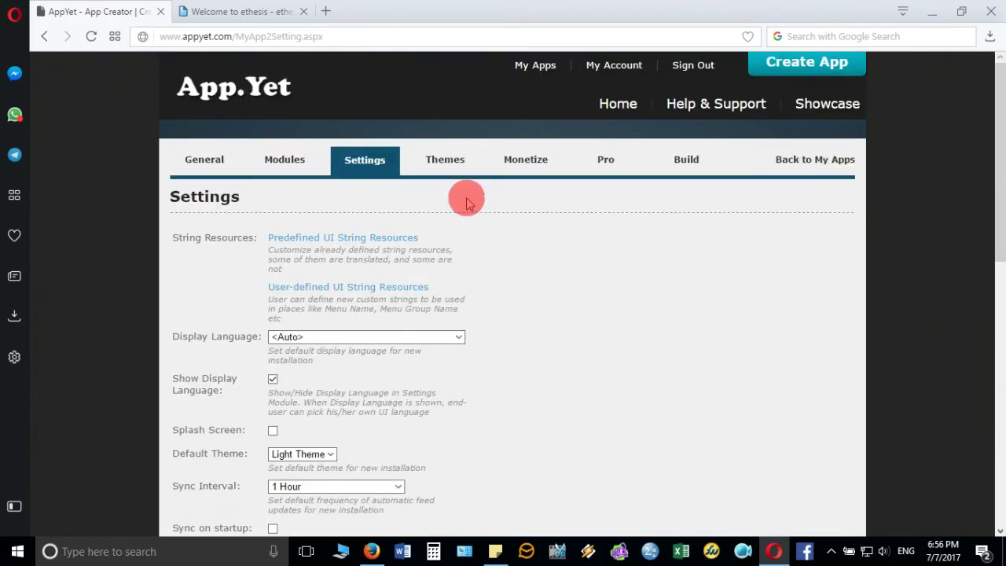
Step: Check the app's available themes, the ad type choices for monetization and the Pro subscription options
left_click(457, 168)
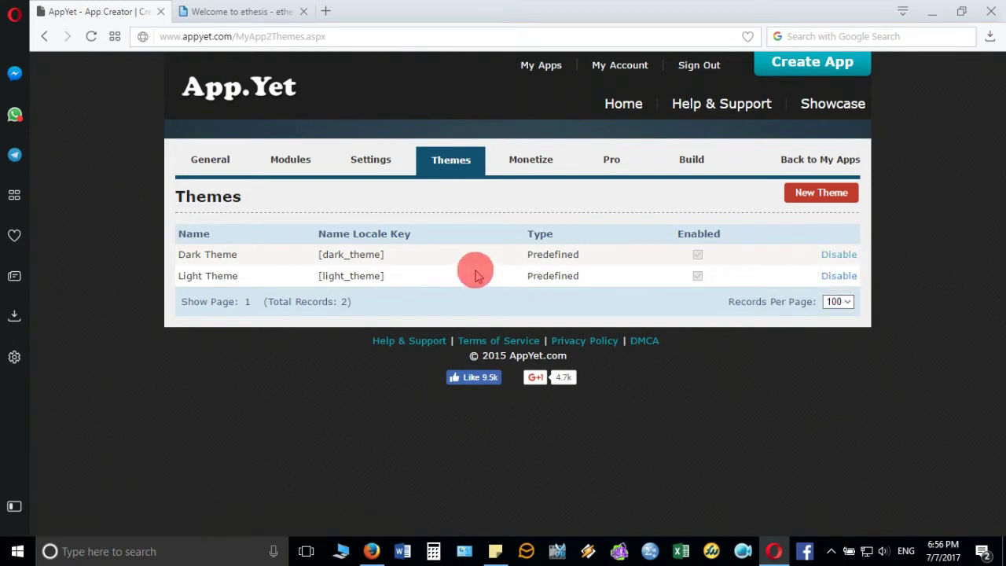
left_click(545, 166)
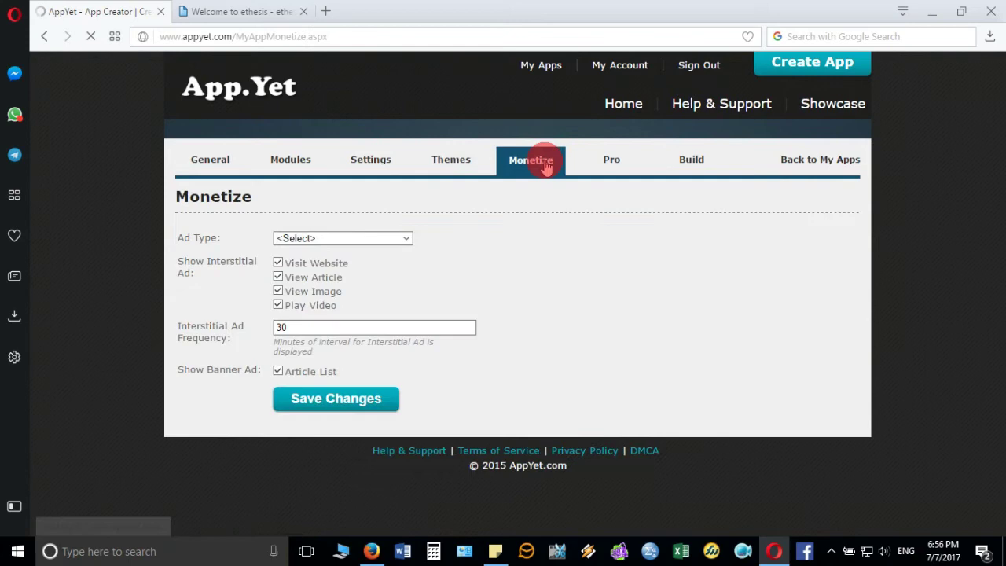
left_click(386, 243)
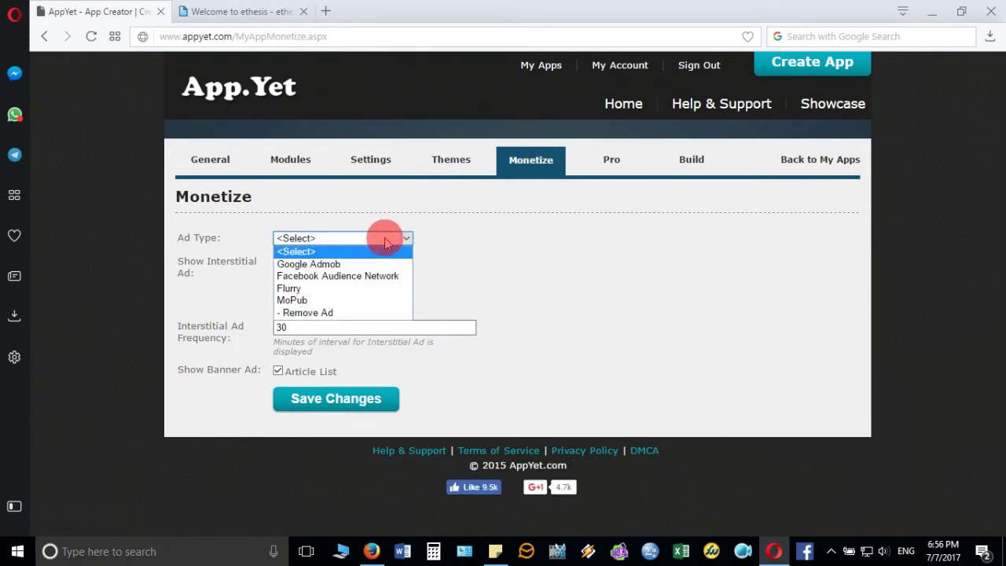
left_click(385, 243)
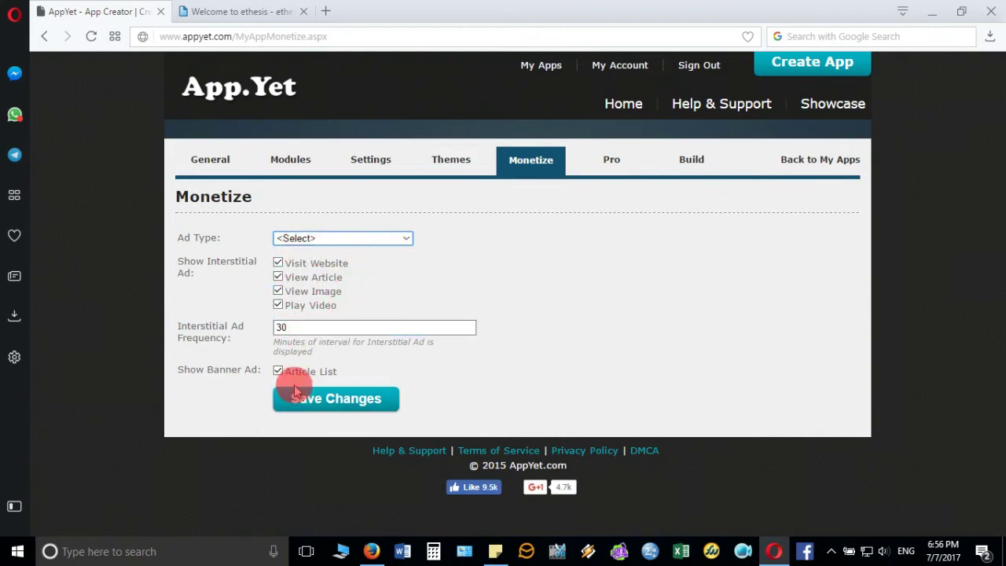
left_click(381, 242)
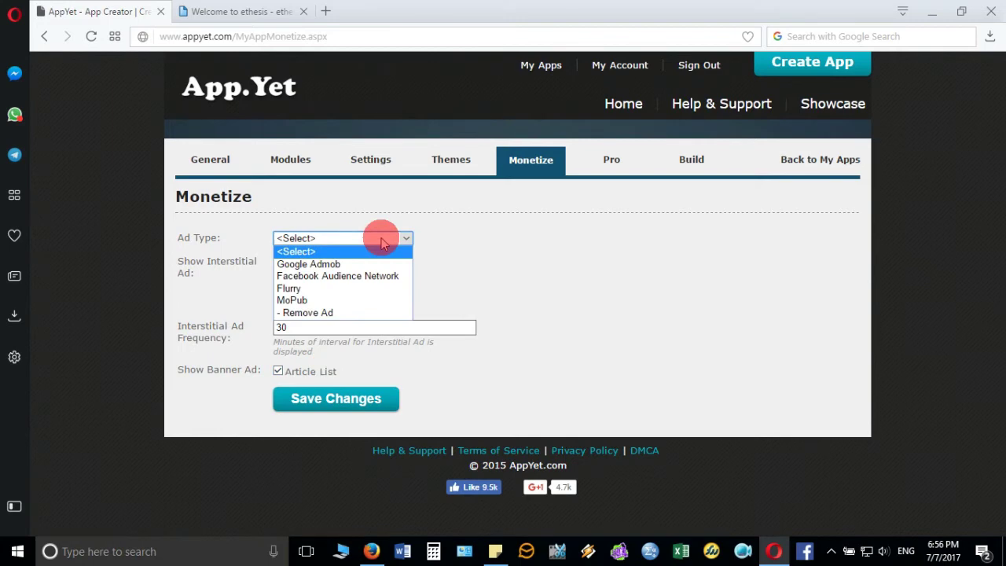
left_click(381, 239)
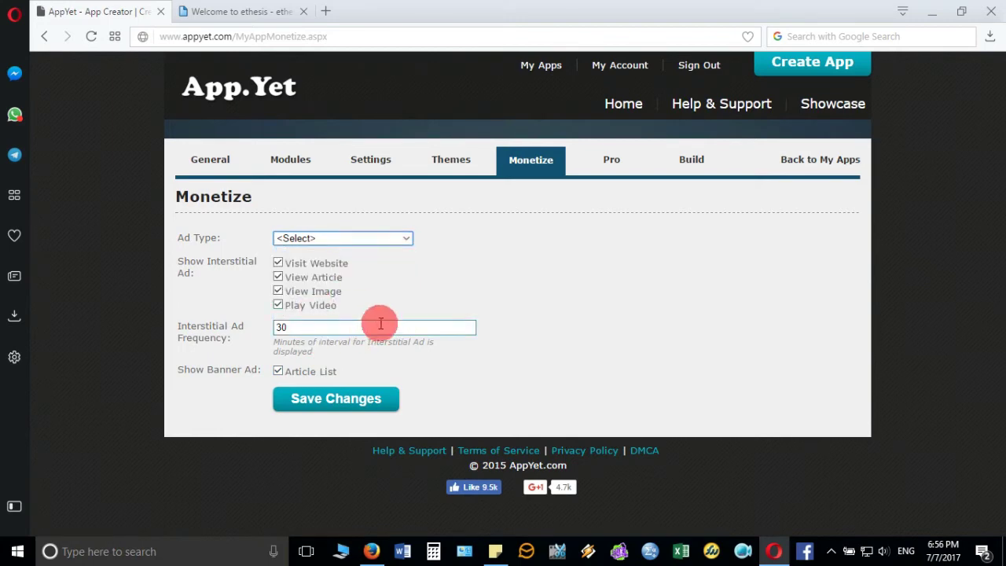
left_click(617, 163)
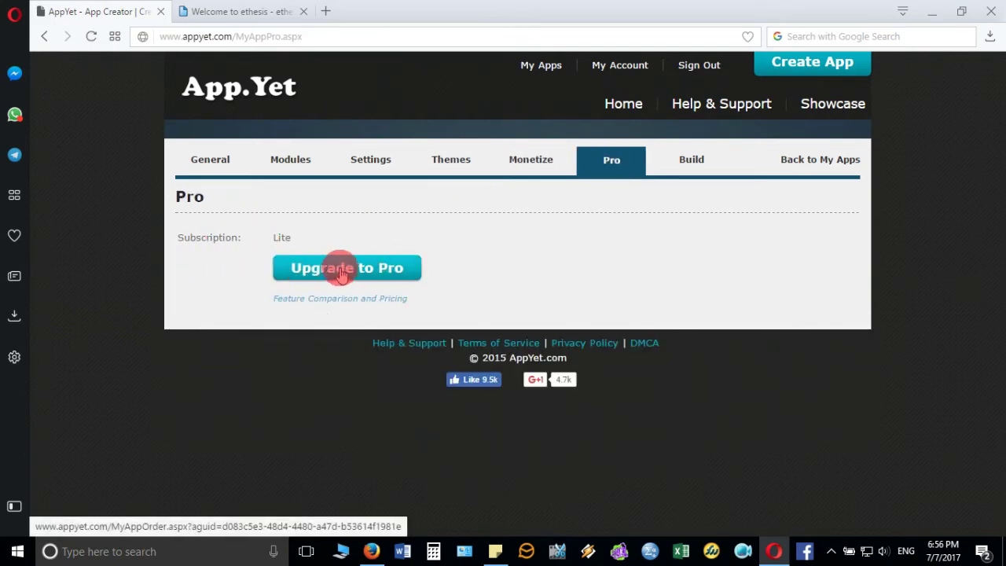
Step: Submit the app to build and download the Android package (Apk) once the build completes
left_click(699, 161)
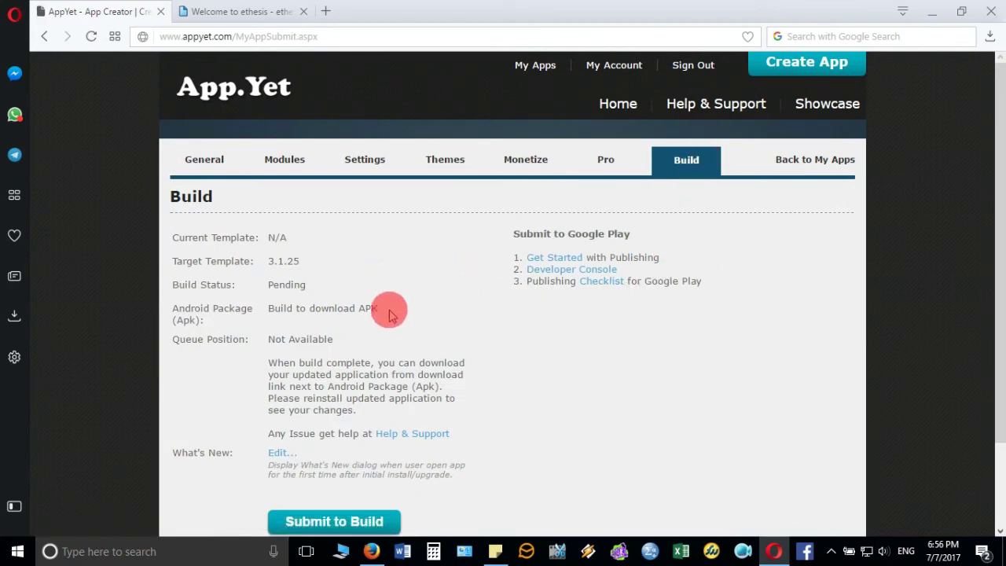
scroll(440, 303, "down", 1)
scroll(440, 303, "down", 3)
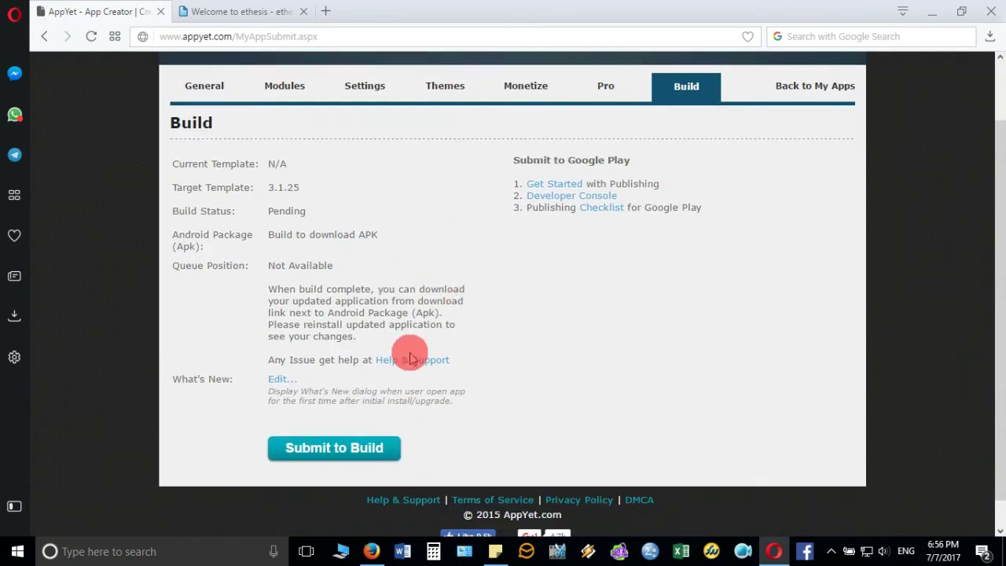
left_click(382, 454)
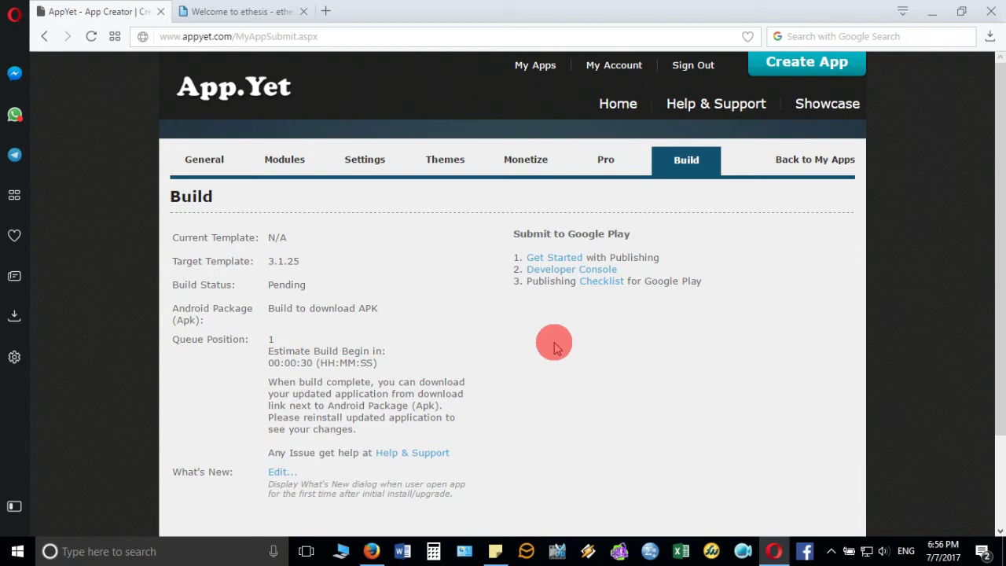
scroll(554, 347, "down", 2)
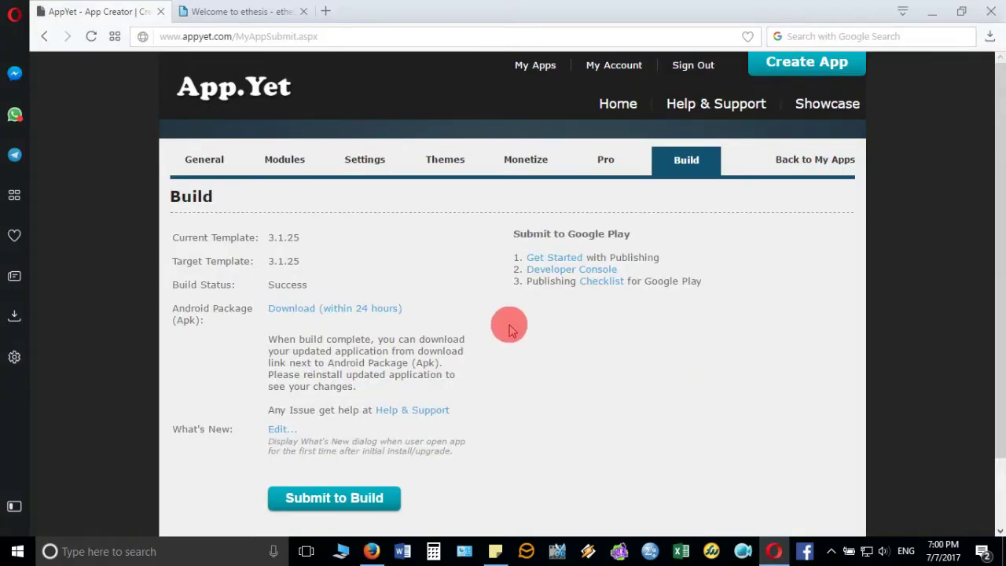
left_click(345, 311)
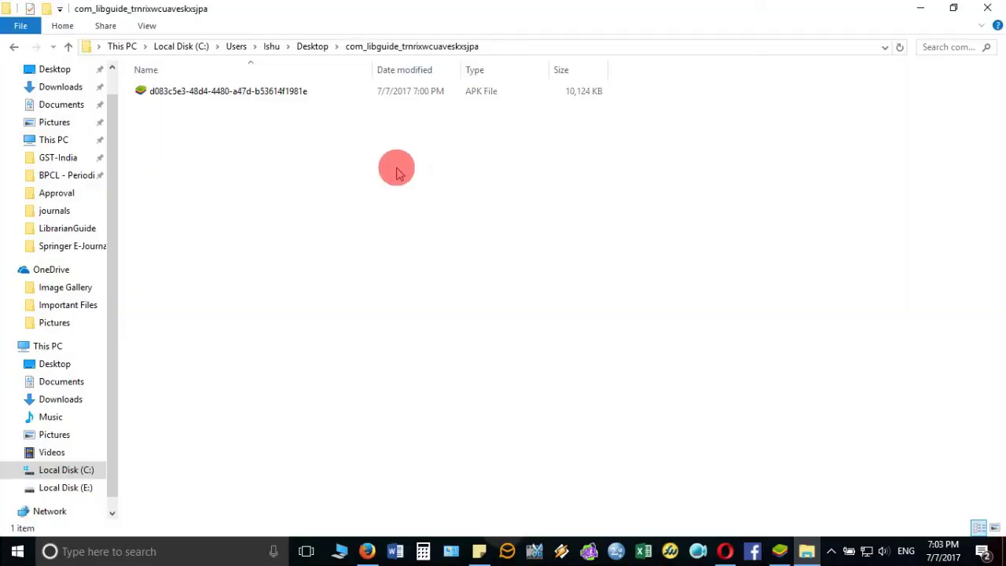
Step: Open the downloaded APK file from its desktop folder with the BlueStacks emulator
left_click(268, 94)
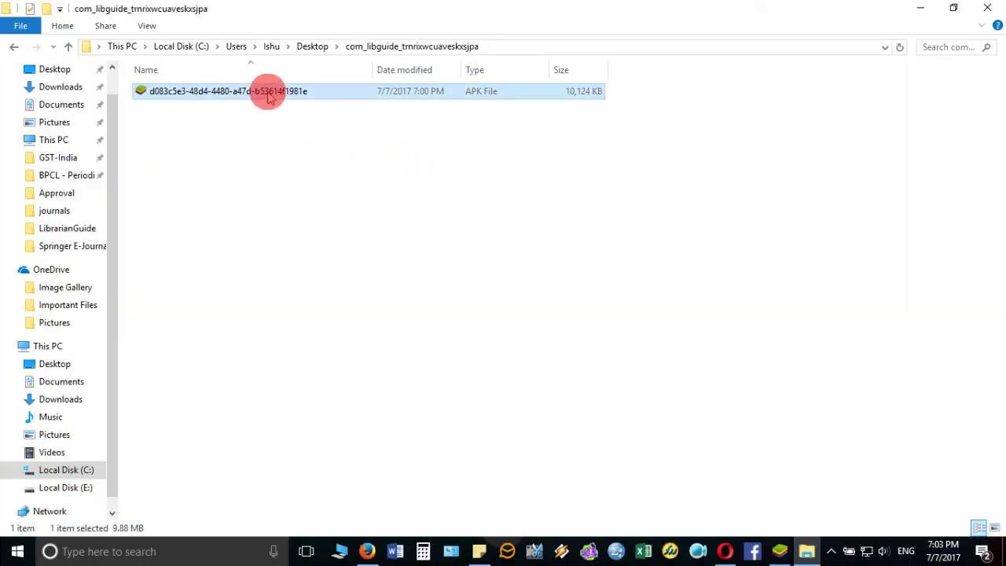
right_click(268, 95)
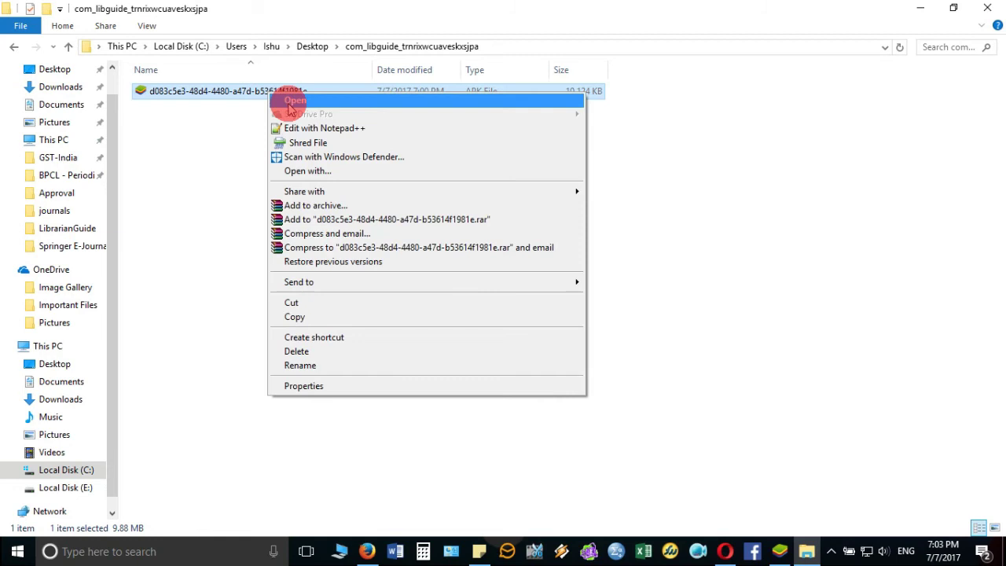
left_click(324, 100)
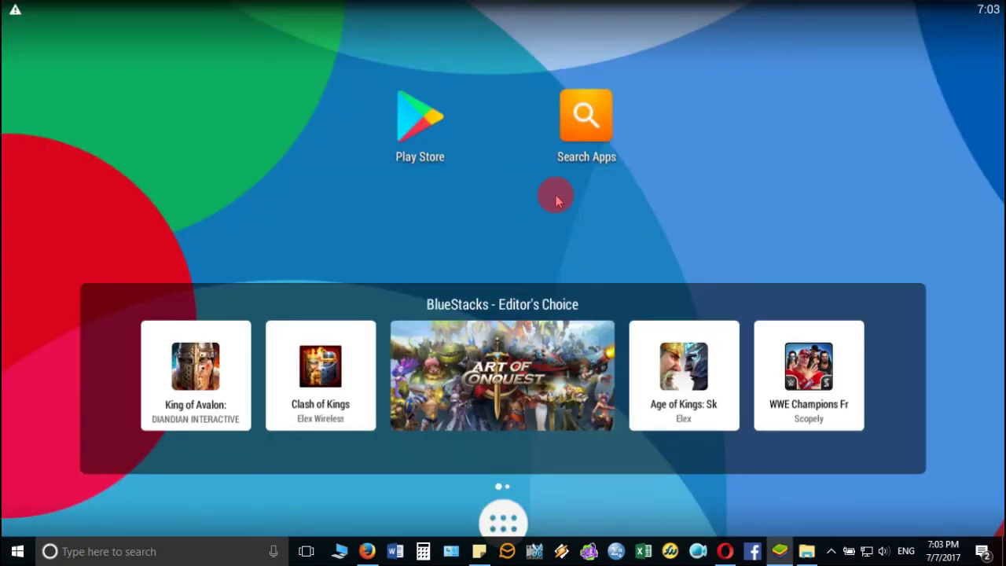
Step: Shrink the BlueStacks window, drop the APK file from the folder onto it to install the app, and maximize the emulator again
mouse_move(950, 8)
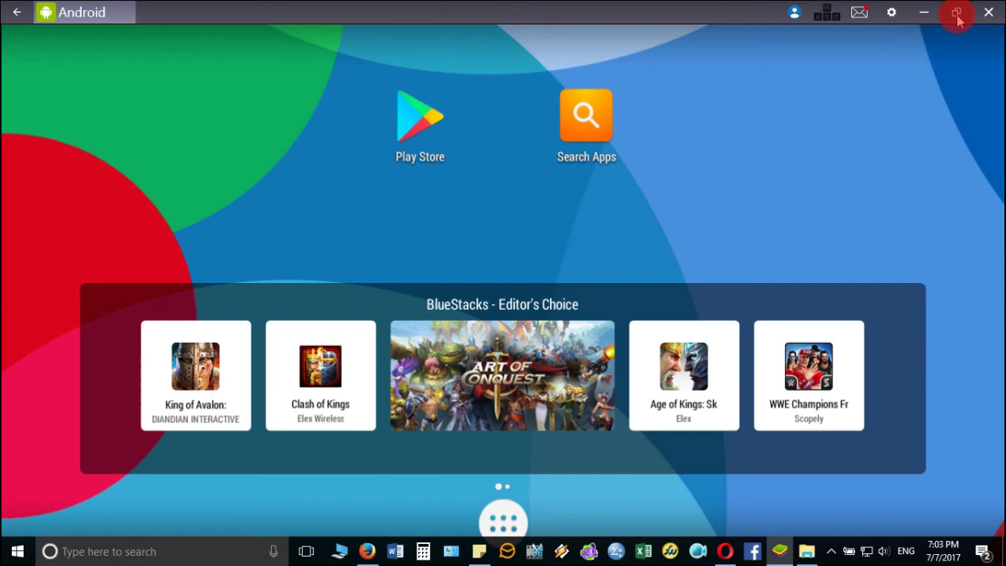
left_click(957, 20)
left_click(182, 92)
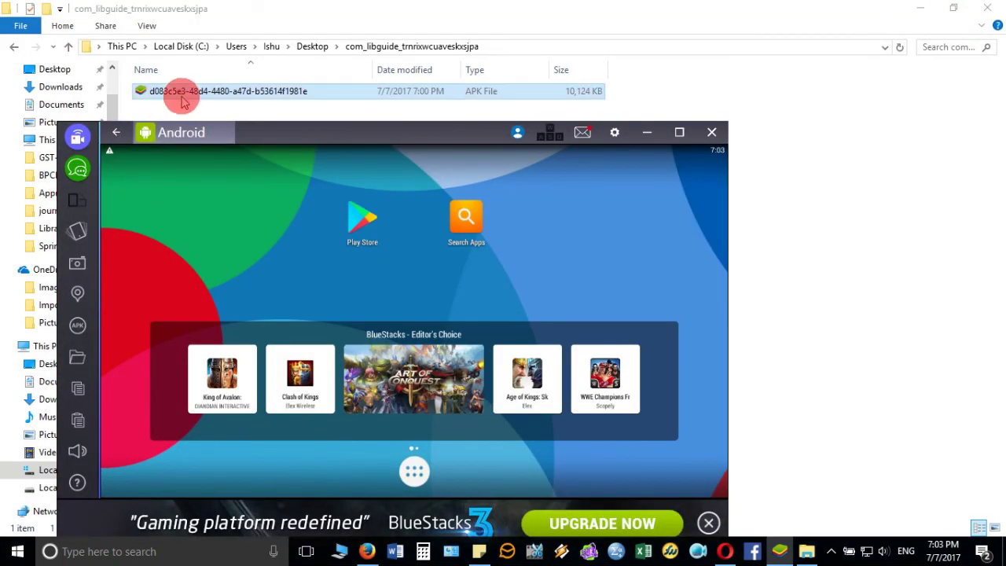
left_click_drag(187, 94, 309, 246)
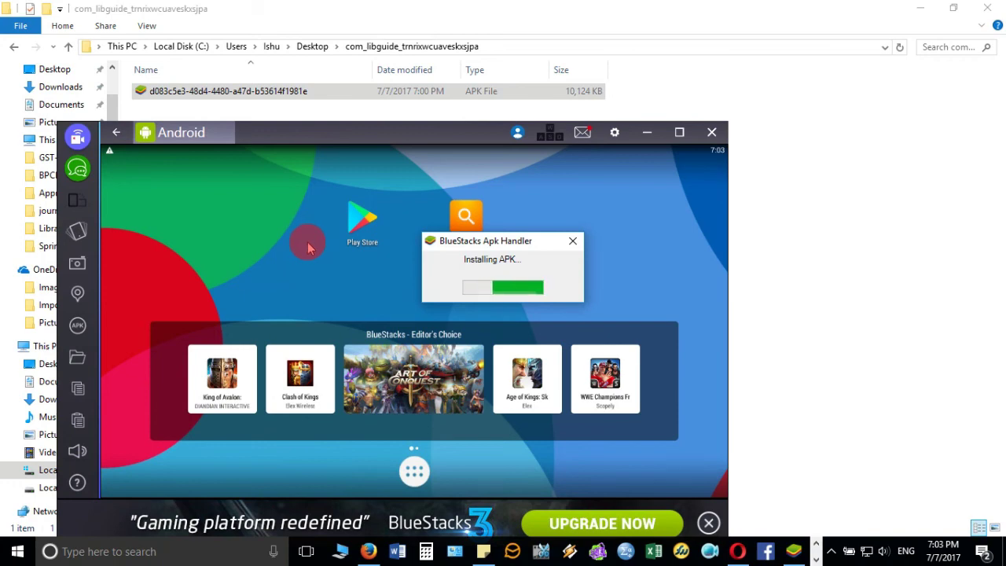
left_click(681, 135)
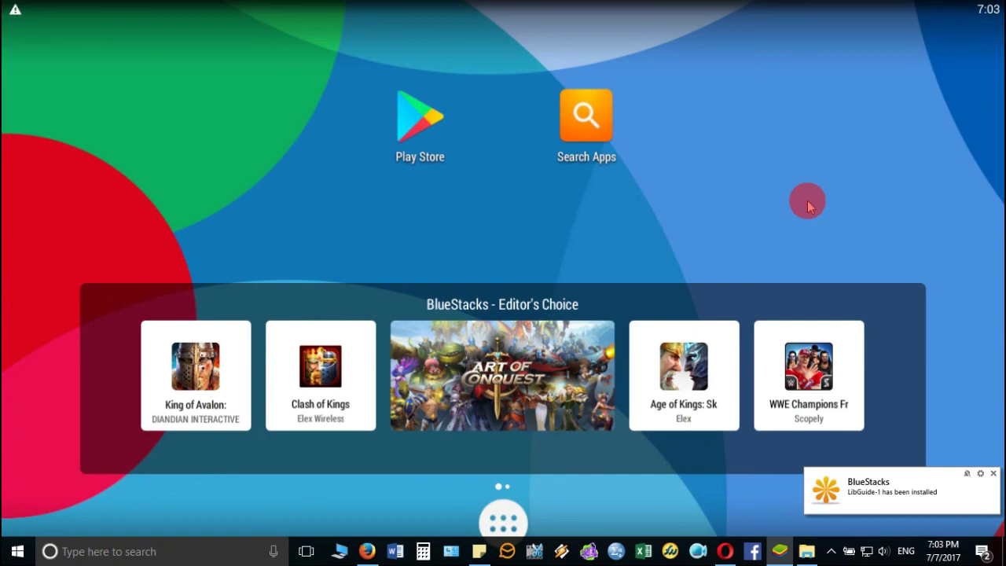